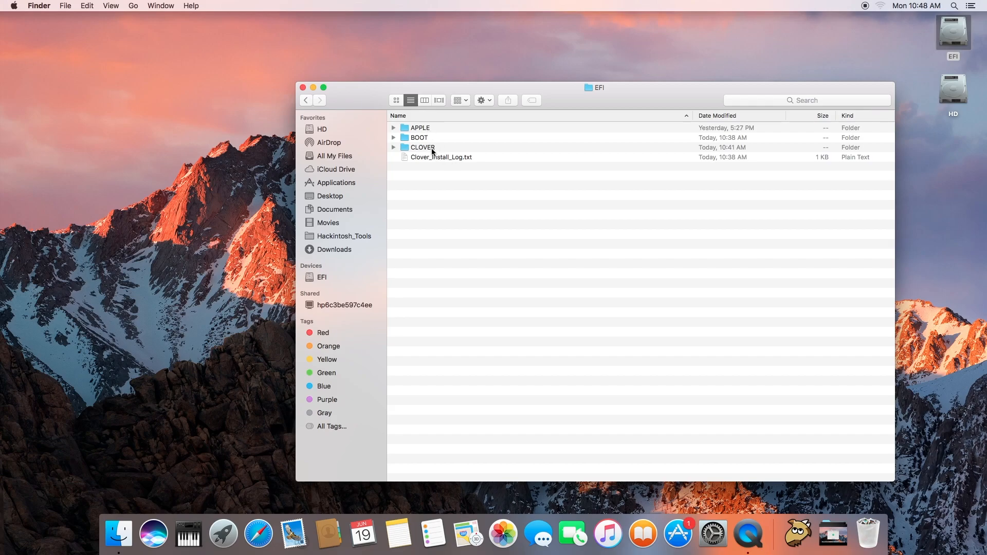
- Open config.plist from the CLOVER folder in Clover Configurator and add the DSDT patches "change EHC1 to EH01" and "change EUSB to EH01"
double_click(431, 148)
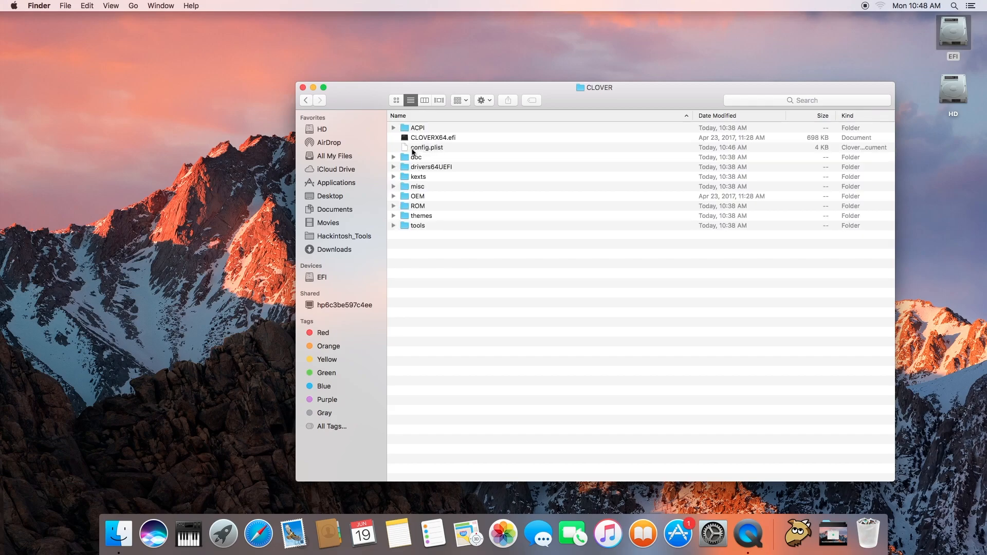
double_click(413, 148)
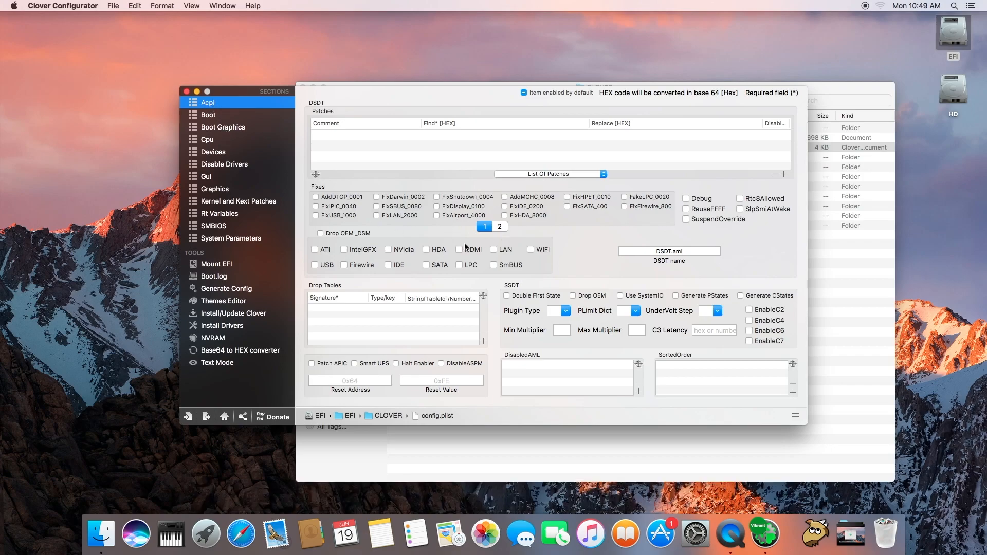
left_click(604, 175)
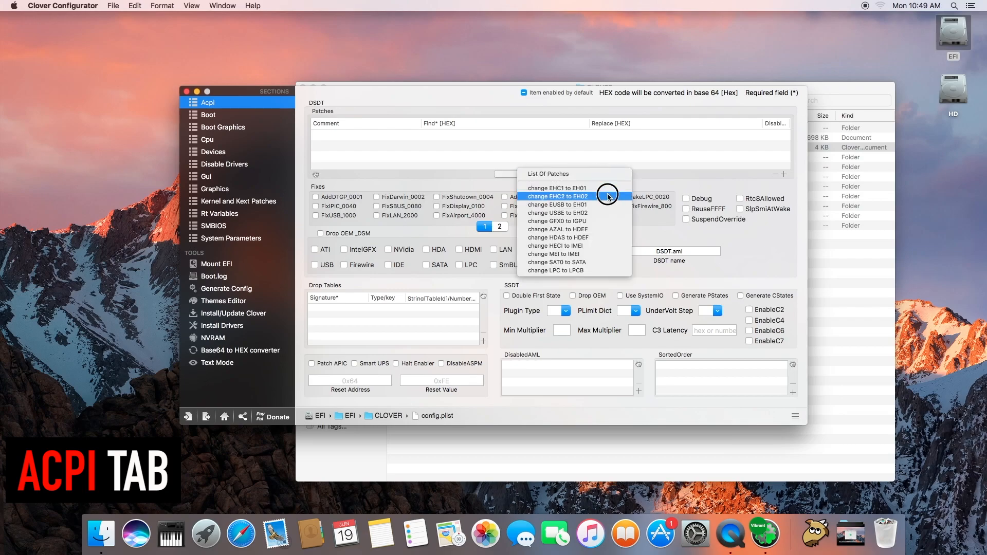
left_click(612, 189)
left_click(598, 176)
left_click(608, 185)
- Add the audio-related DSDT patches "change AZAL to HDEF" and "change HDAS to HDEF"
left_click(598, 174)
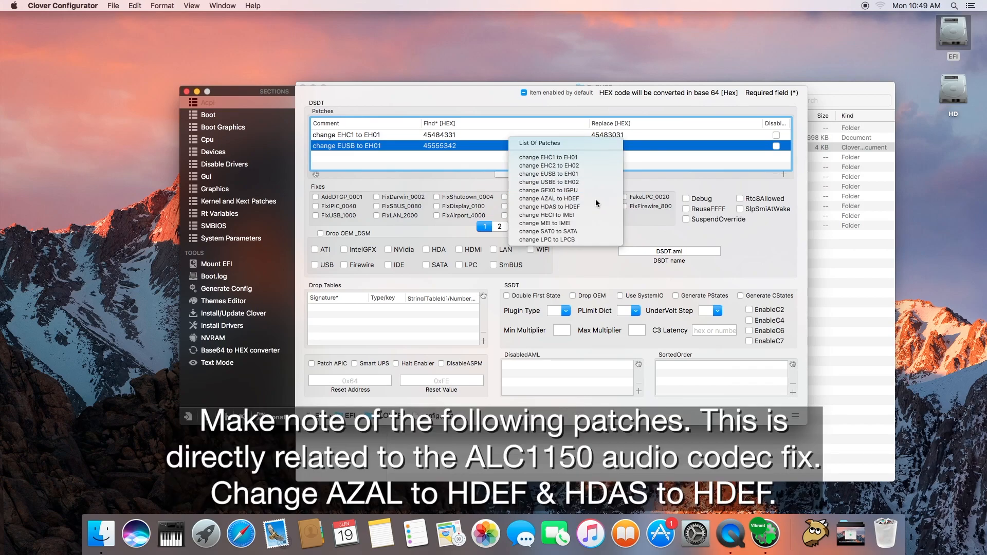
left_click(597, 200)
left_click(600, 175)
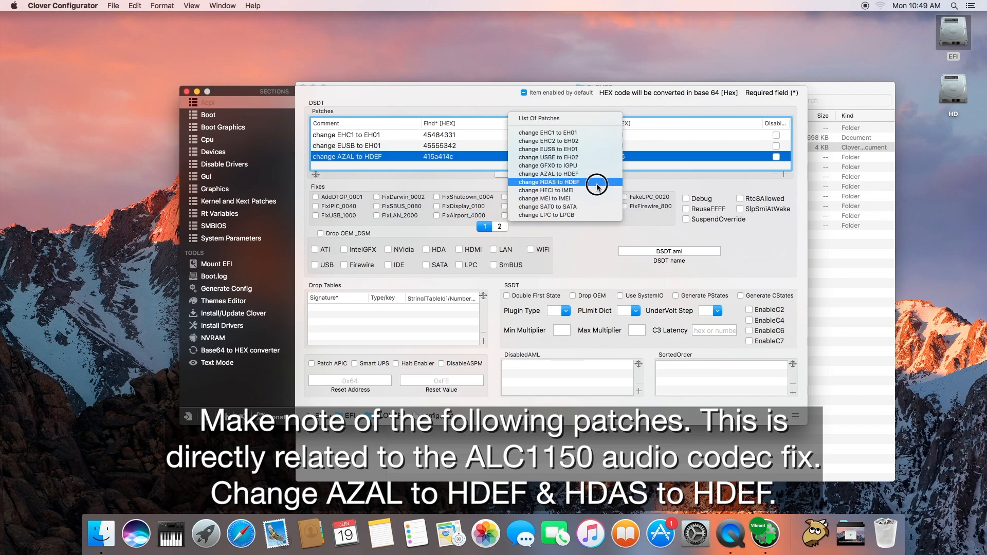
left_click(598, 184)
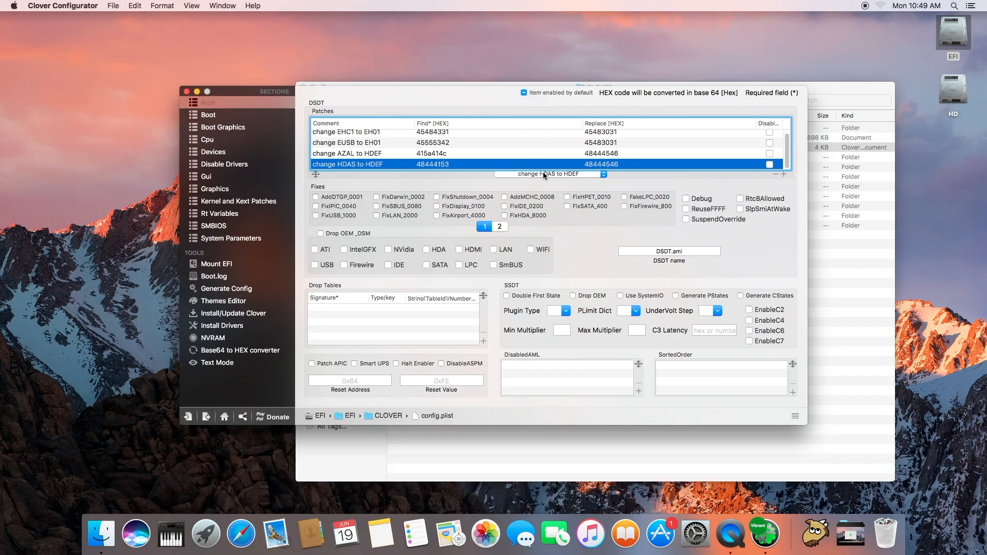
- Try the USB-related ACPI options: the FixUSB_1000 fix and USB under Drop OEM _DSM
left_click(315, 216)
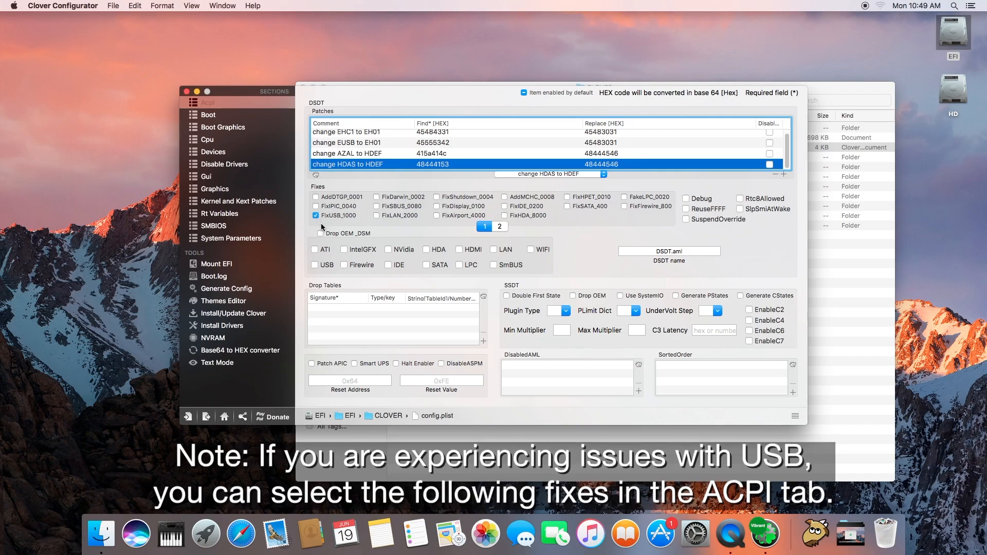
left_click(314, 265)
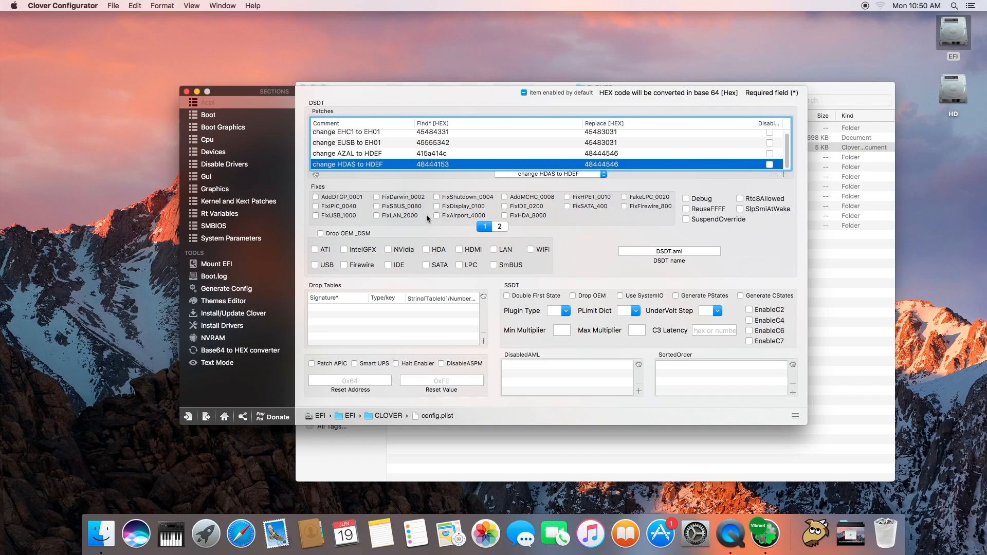
left_click(589, 175)
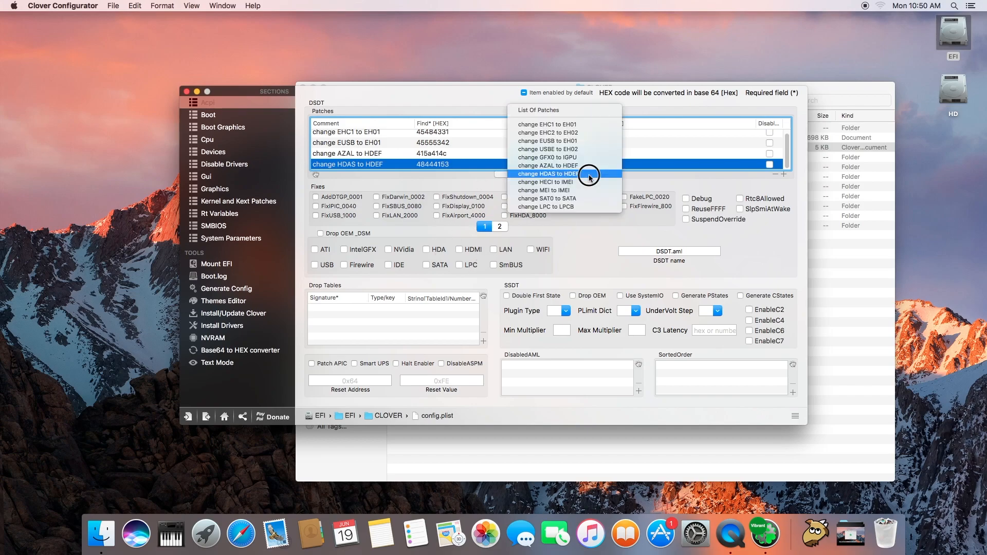
left_click(639, 180)
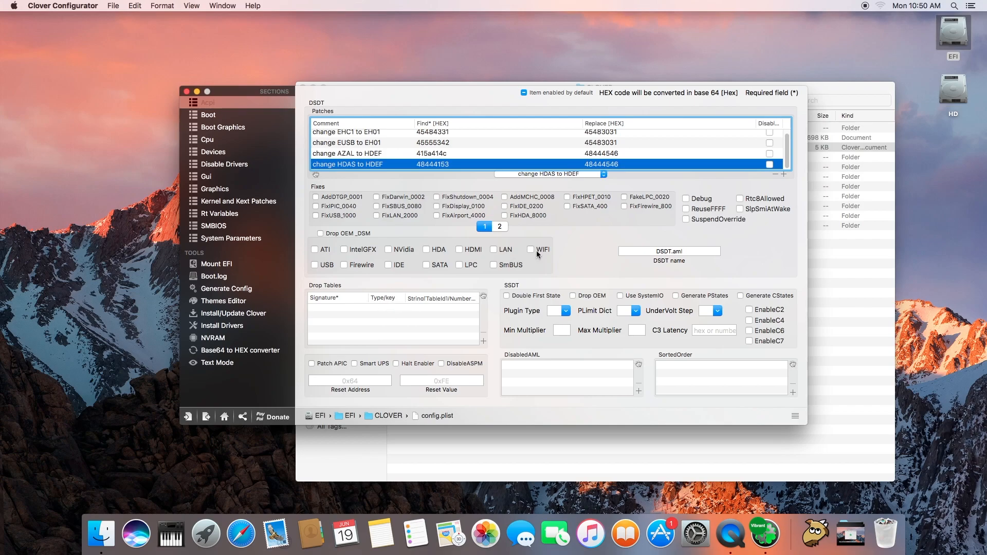
left_click(500, 227)
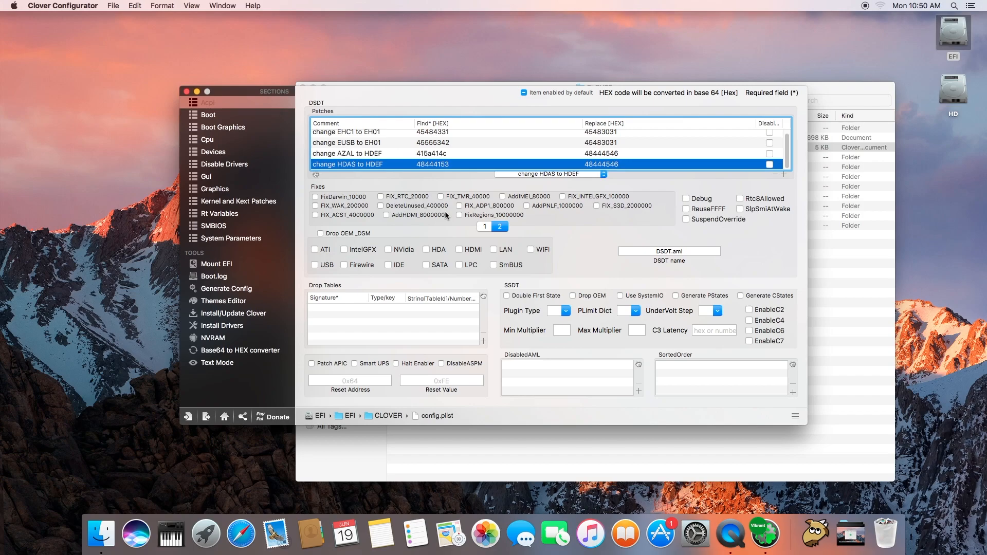
left_click(486, 226)
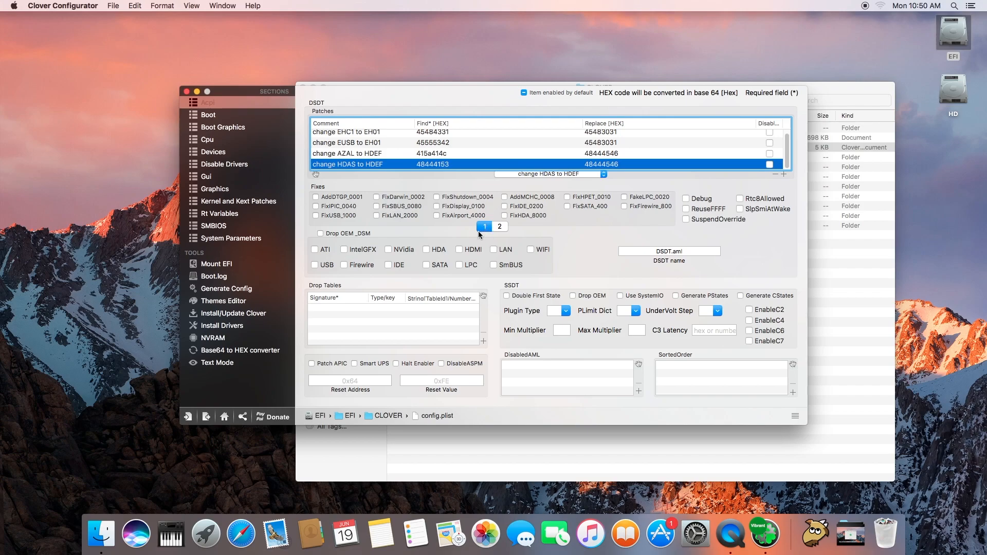
- Enable the boot arguments kext-dev-mode=1, npci=0x3000, Verbose (-v) and nvda_drv=1, and save the configuration
left_click(221, 118)
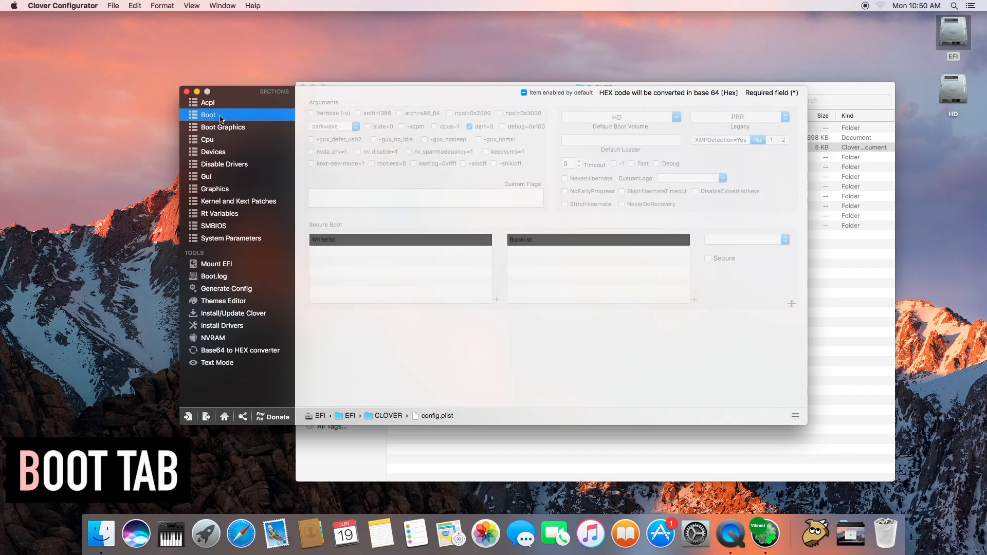
left_click(310, 164)
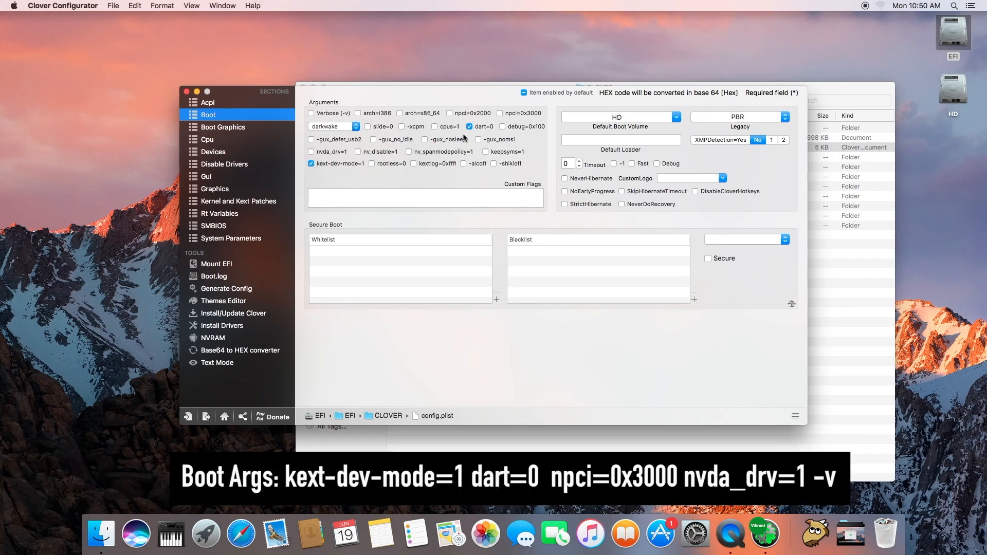
left_click(499, 113)
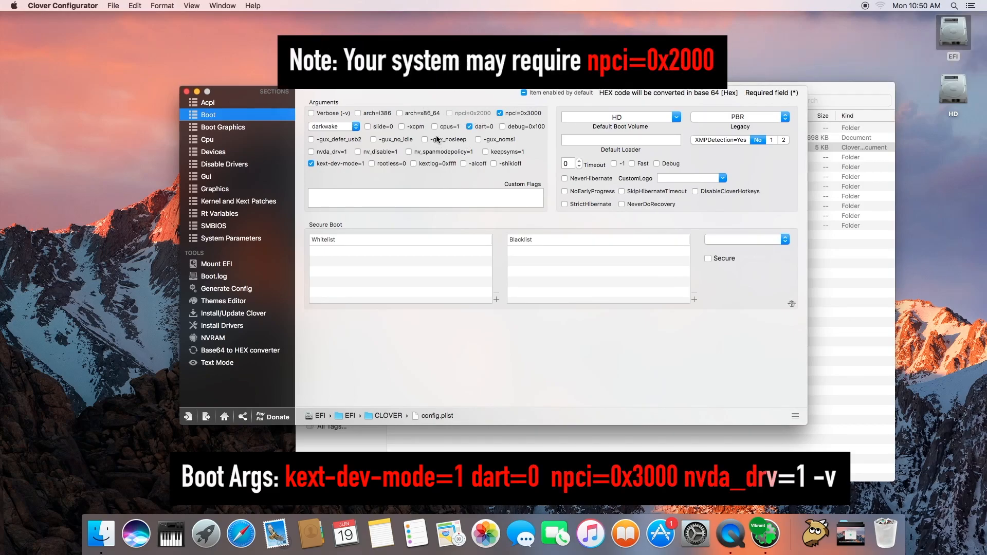
left_click(311, 114)
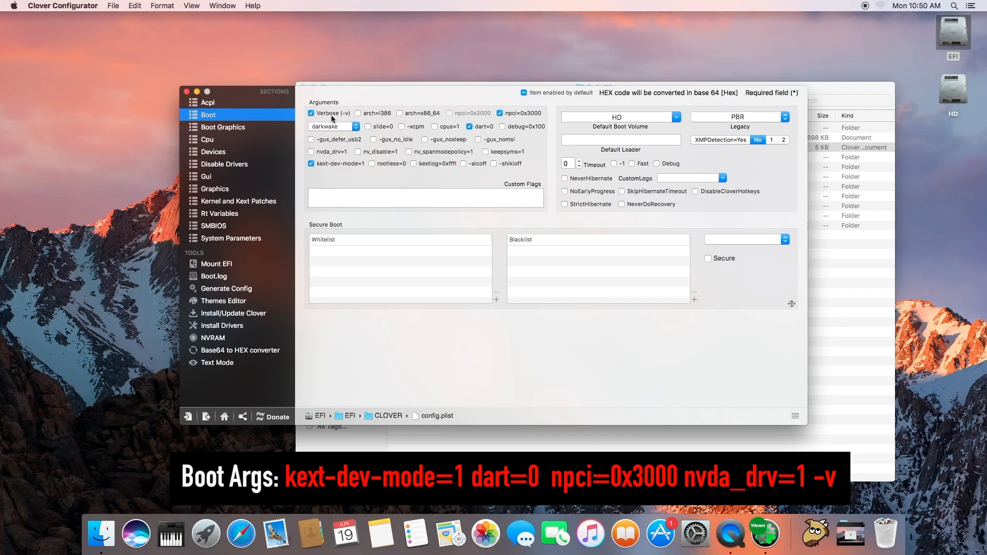
left_click(357, 128)
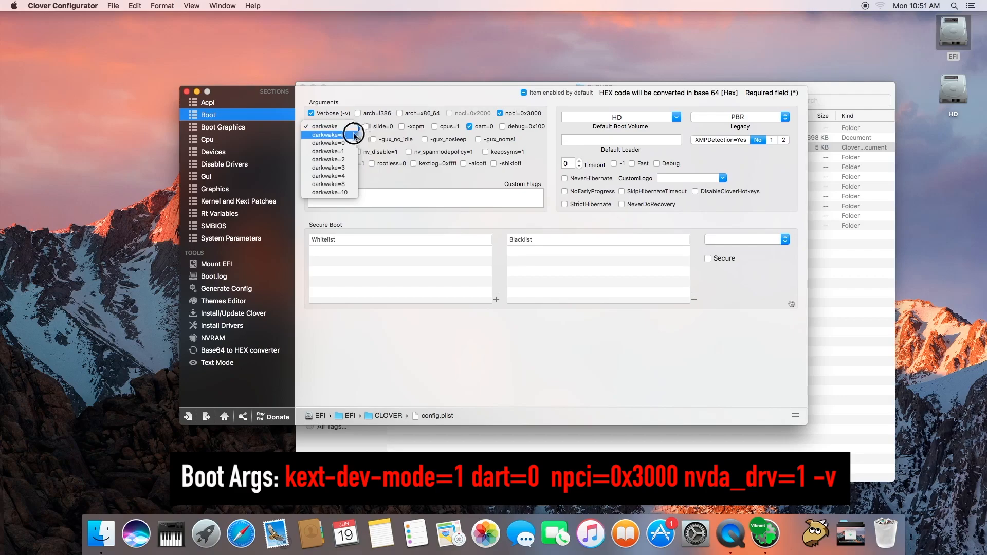
left_click(373, 128)
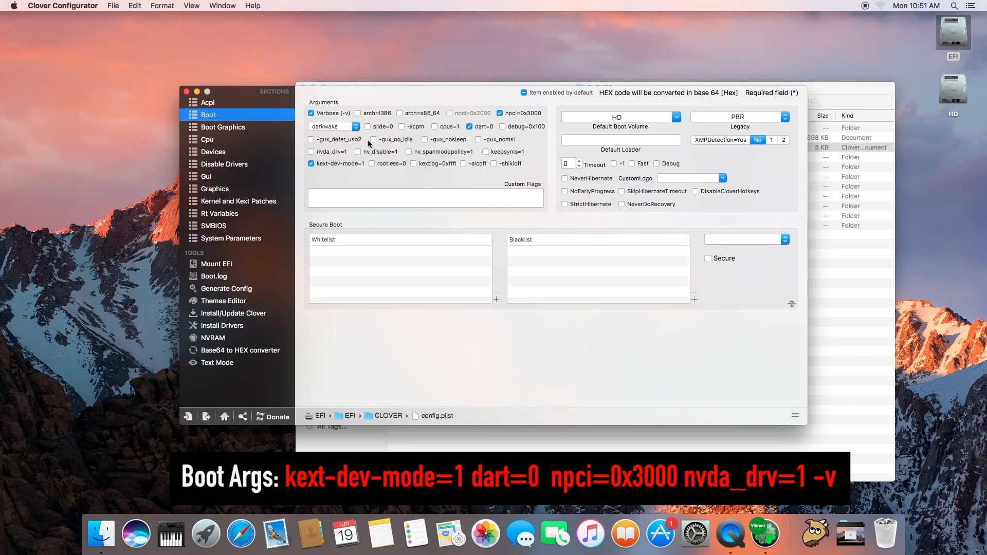
left_click(310, 152)
key("super+s")
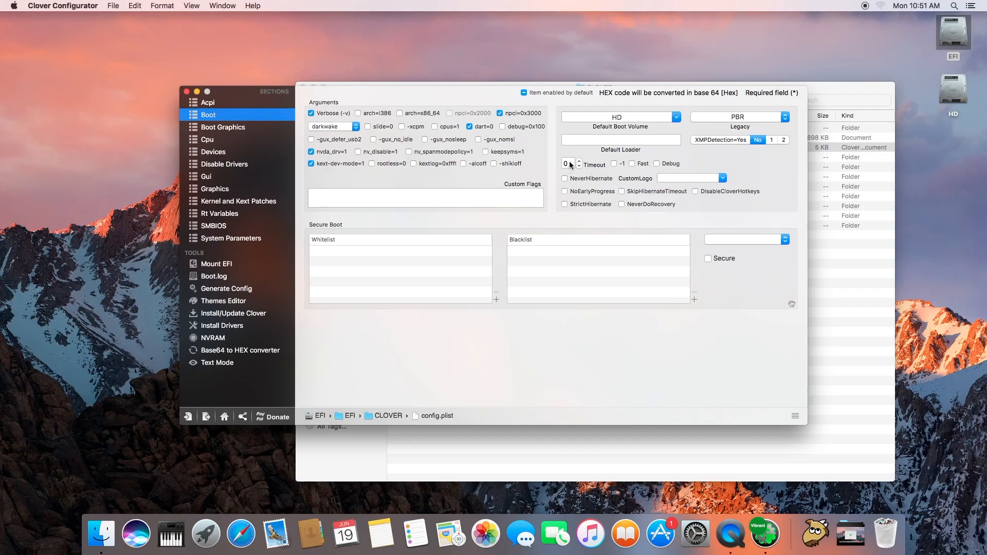
left_click(569, 163)
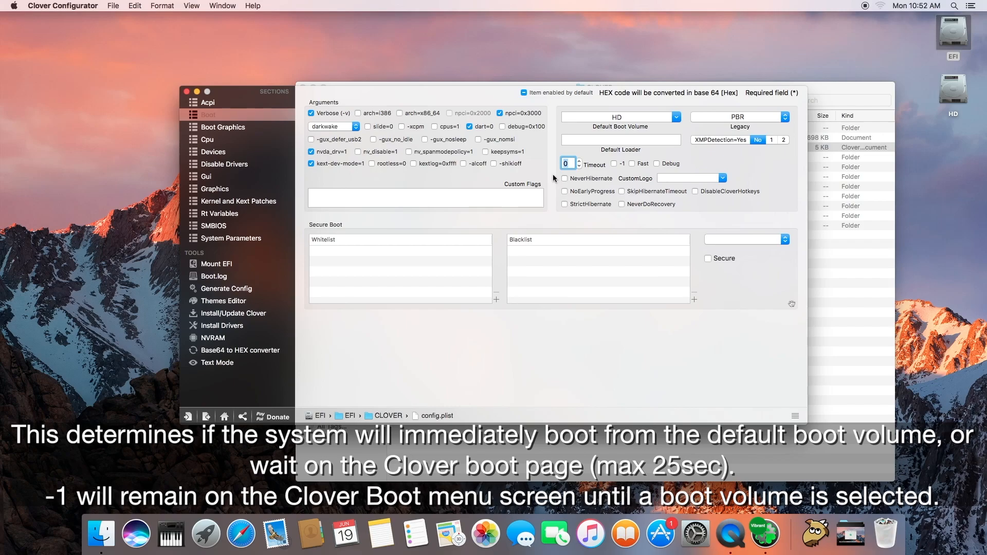
left_click(615, 165)
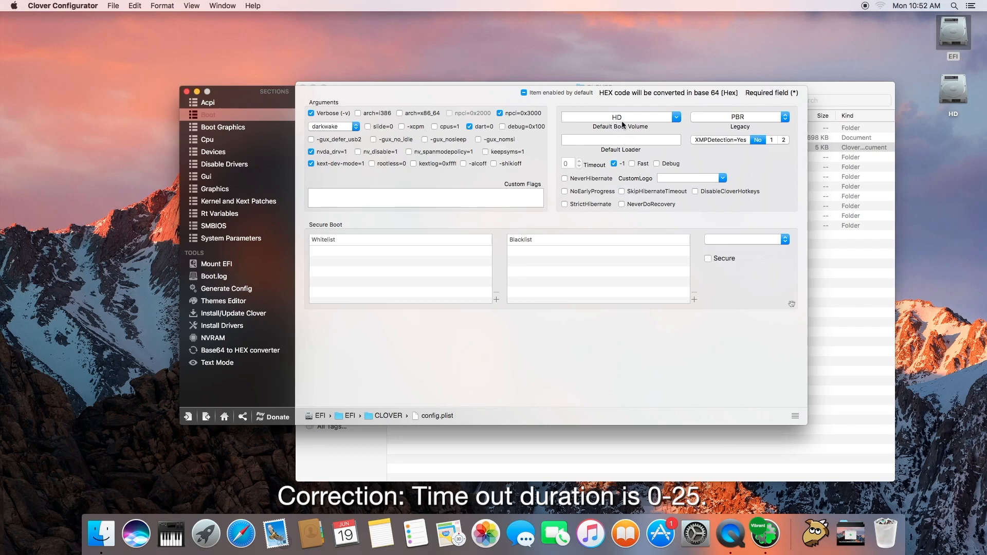
left_click(615, 164)
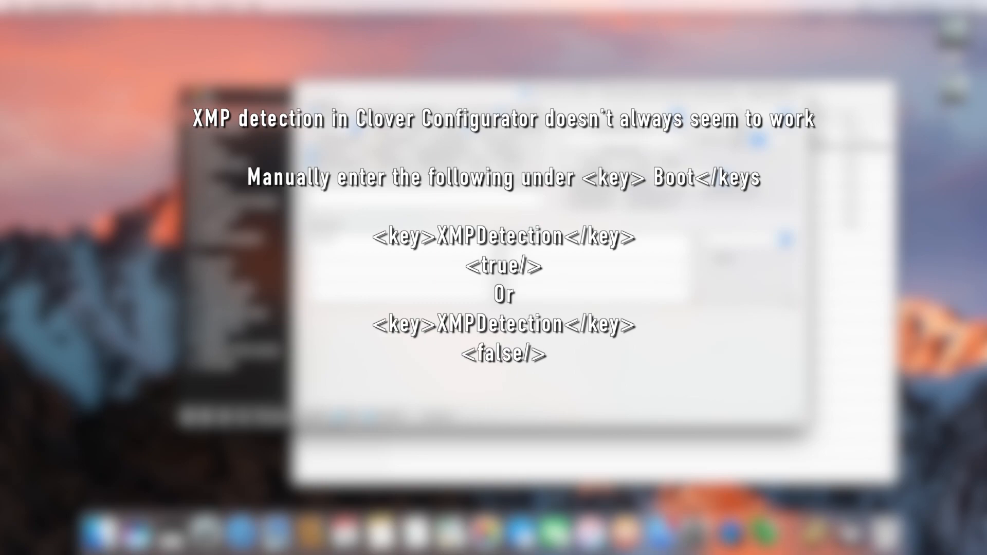
- View the configuration as plain text, and check the installed memory in the Mac's system overview
left_click(236, 365)
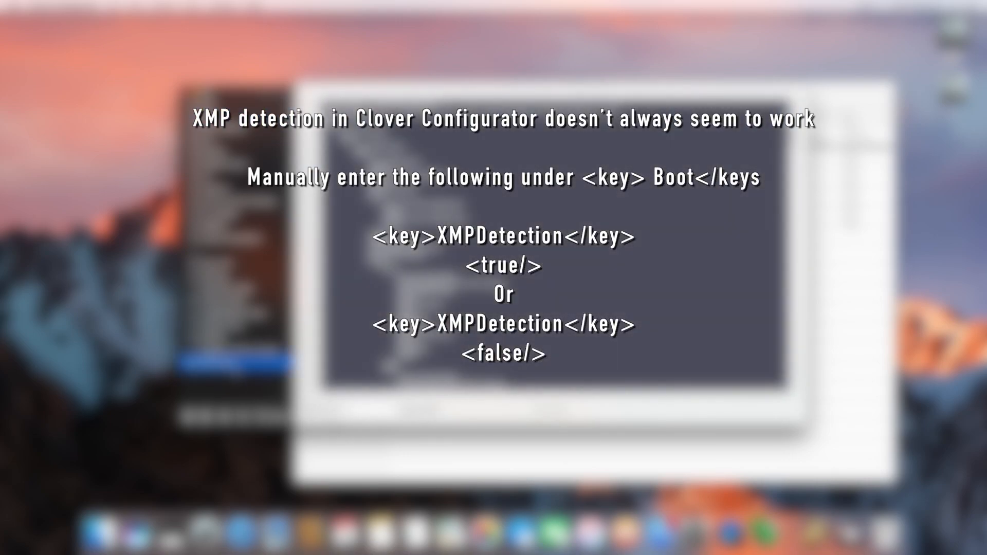
left_click(226, 112)
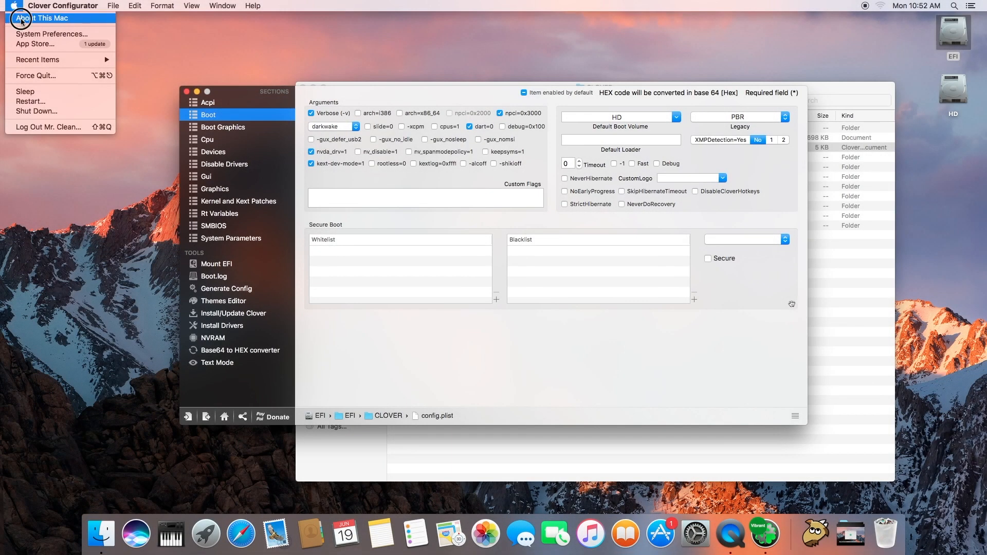
left_click(21, 20)
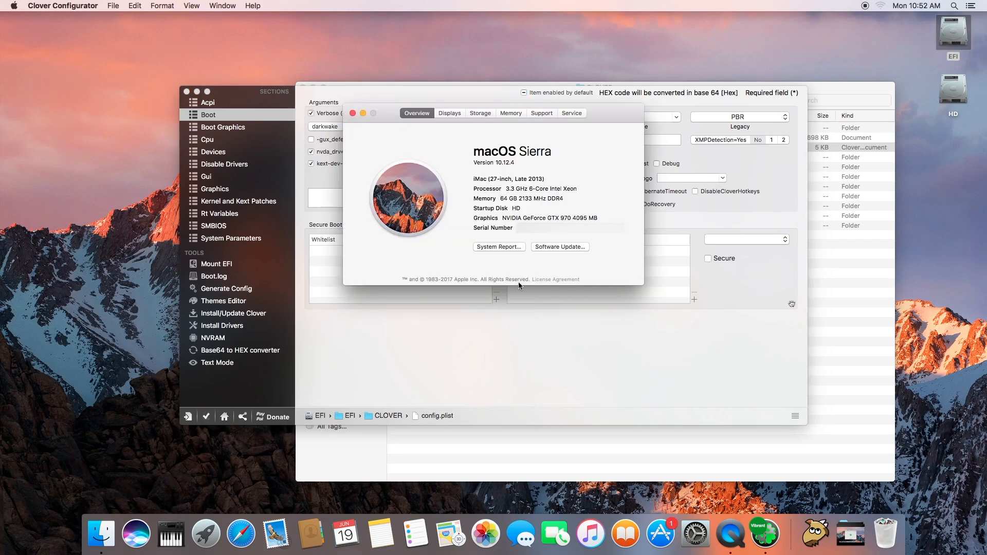
left_click_drag(500, 199, 531, 202)
left_click(353, 114)
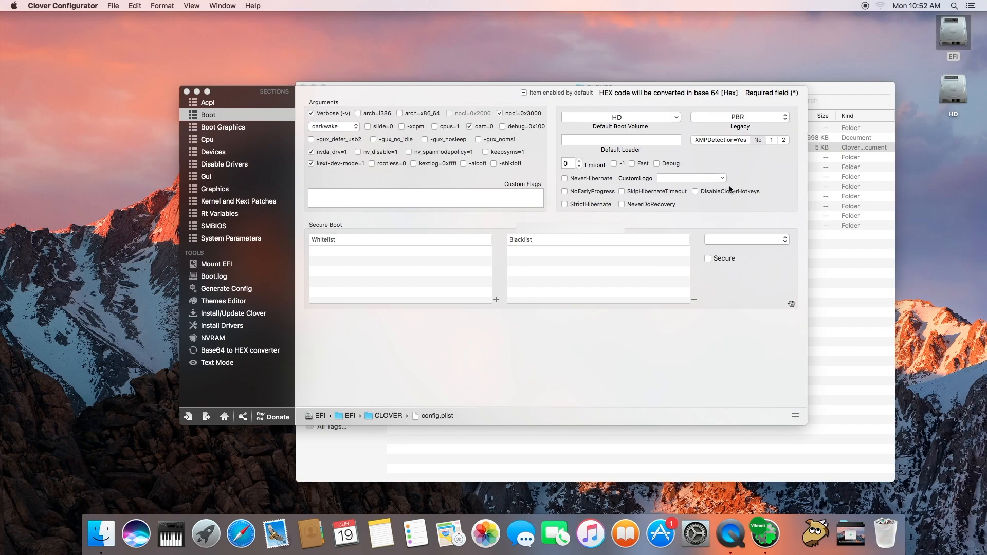
left_click(227, 127)
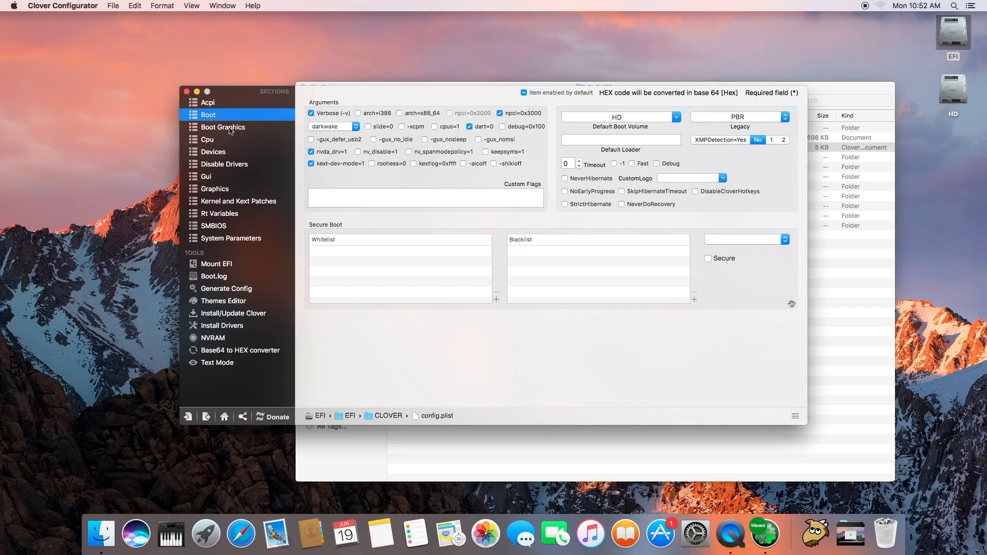
left_click(226, 127)
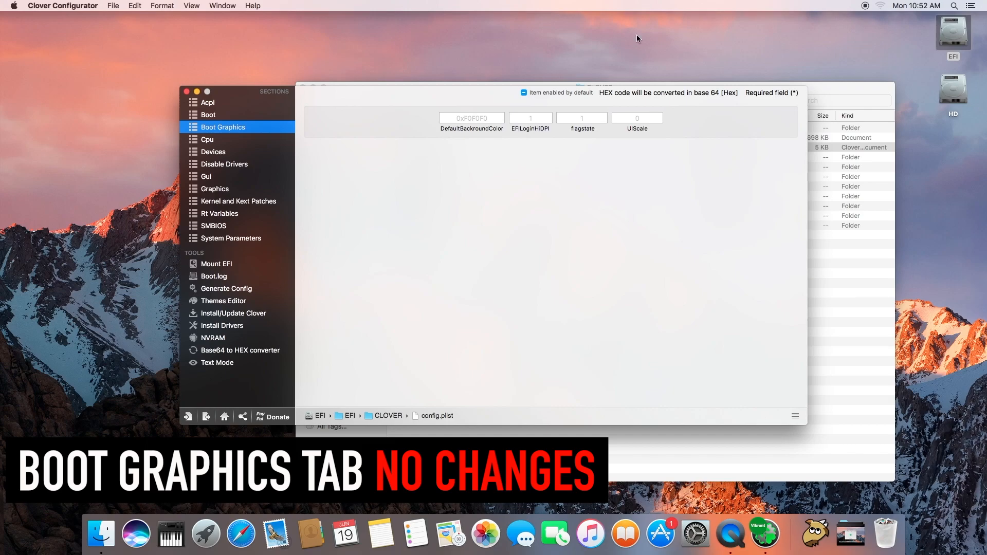
left_click(250, 140)
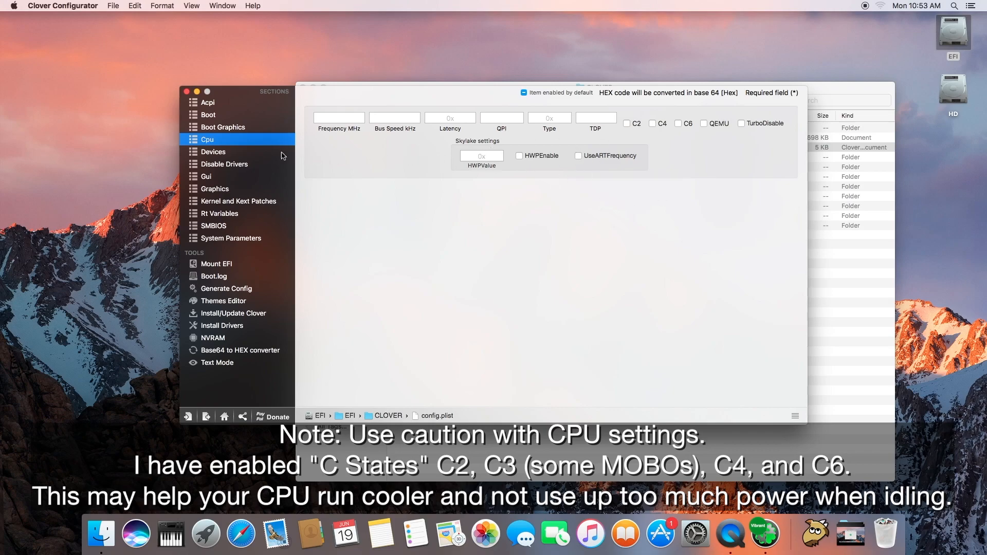
- Enable Inject, Add ClockID, FixOwnership and HighCurrent for the USB devices, and save the configuration
left_click(224, 154)
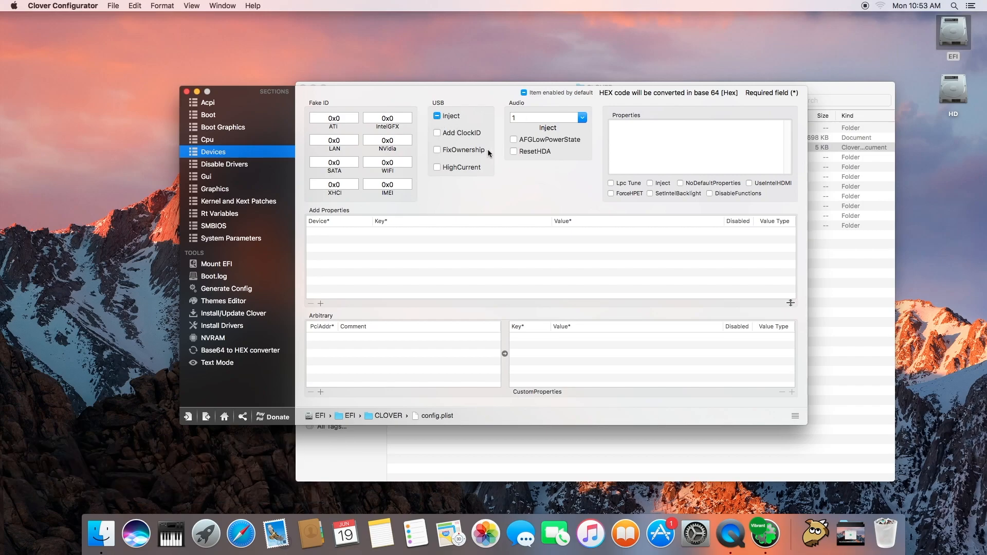
left_click(437, 117)
left_click(437, 133)
left_click(437, 150)
left_click(437, 168)
key("super+s")
left_click(226, 164)
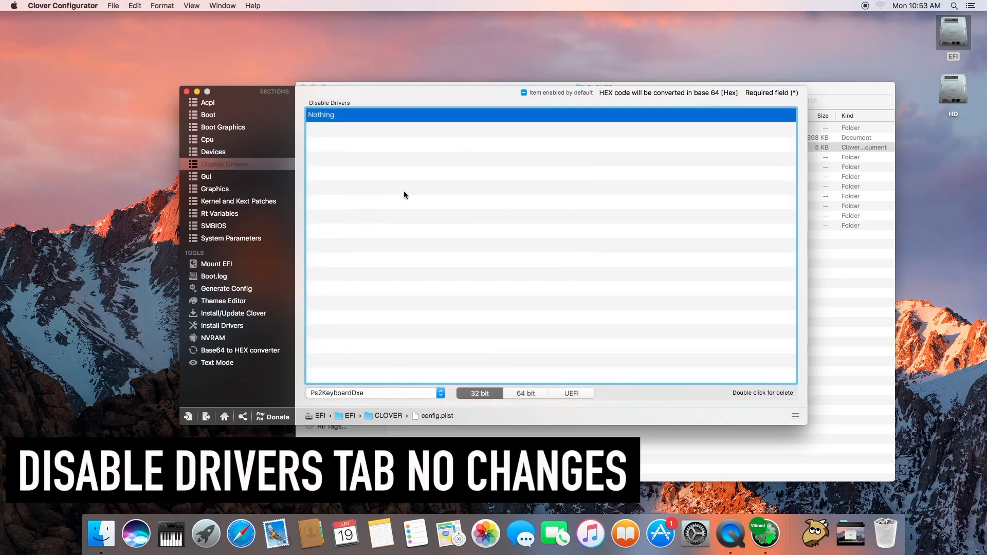
left_click(219, 177)
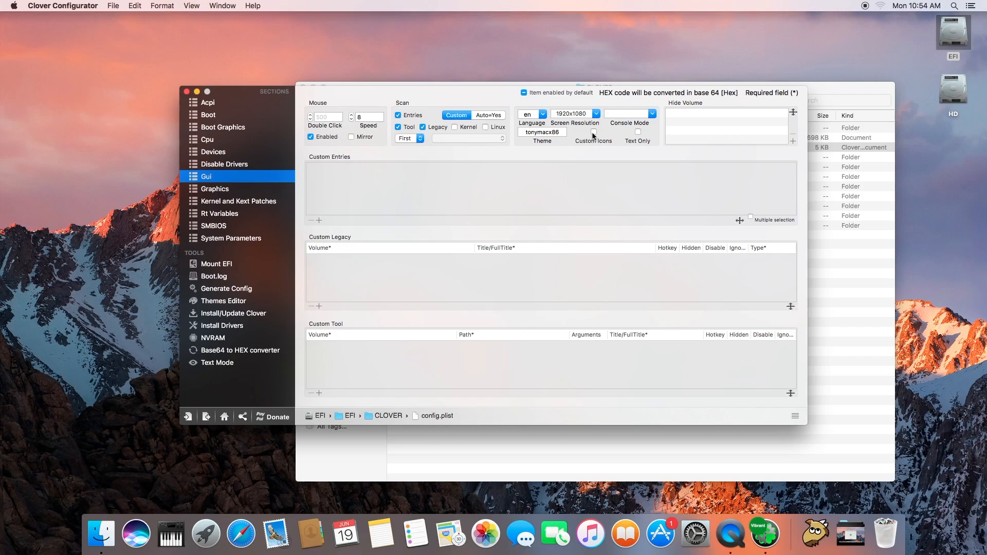
left_click(235, 194)
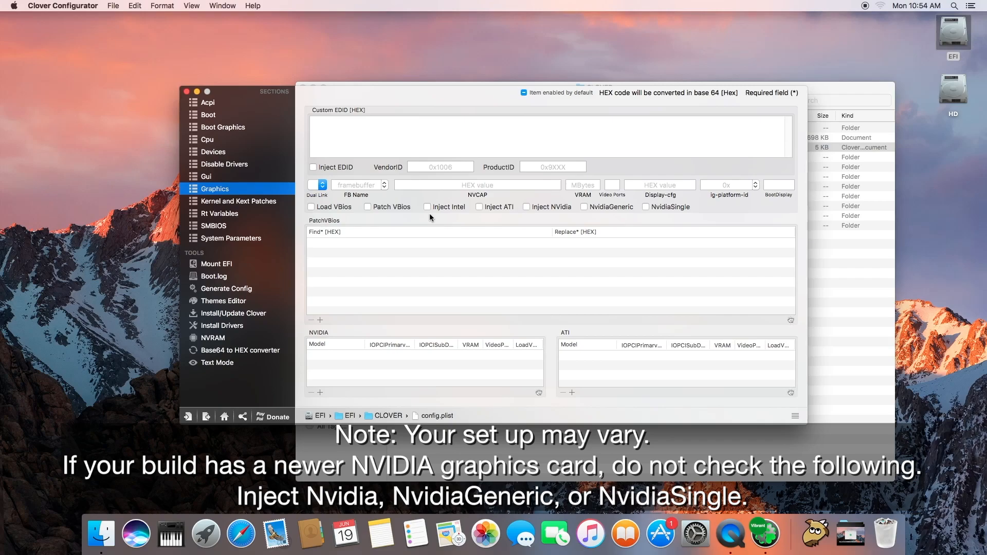
- In the kernel and kext patches, disable Asus AICPUPM and enable KernelHaswellE
left_click(257, 203)
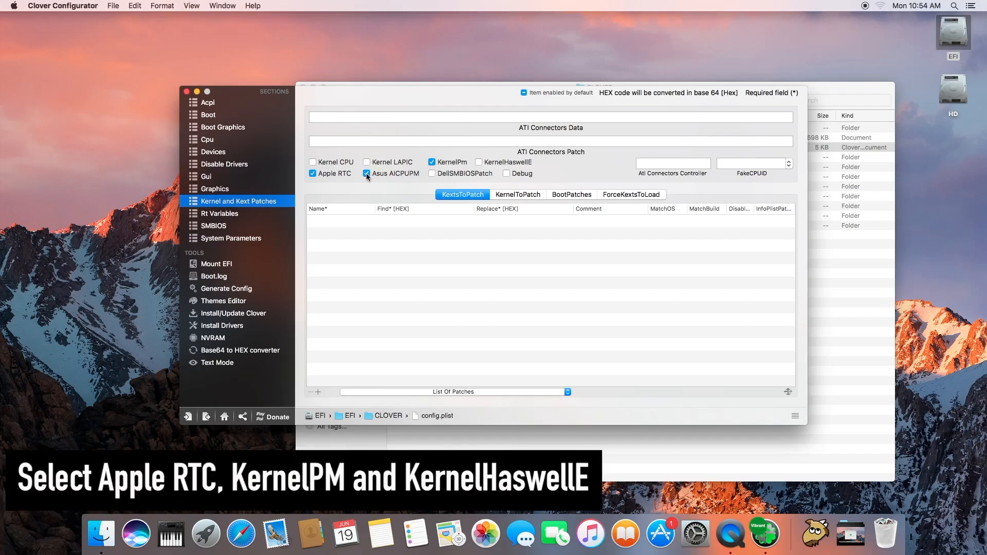
left_click(366, 173)
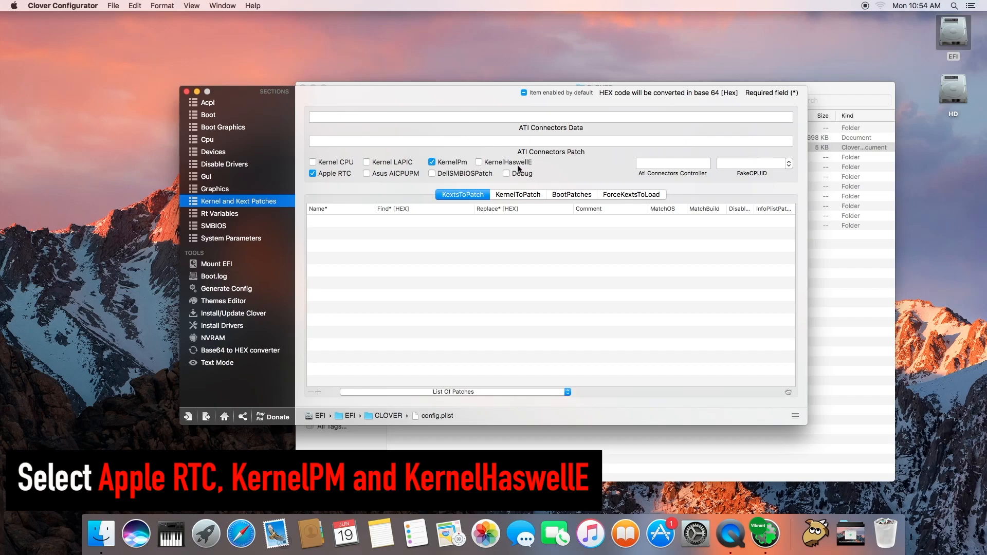
left_click(480, 162)
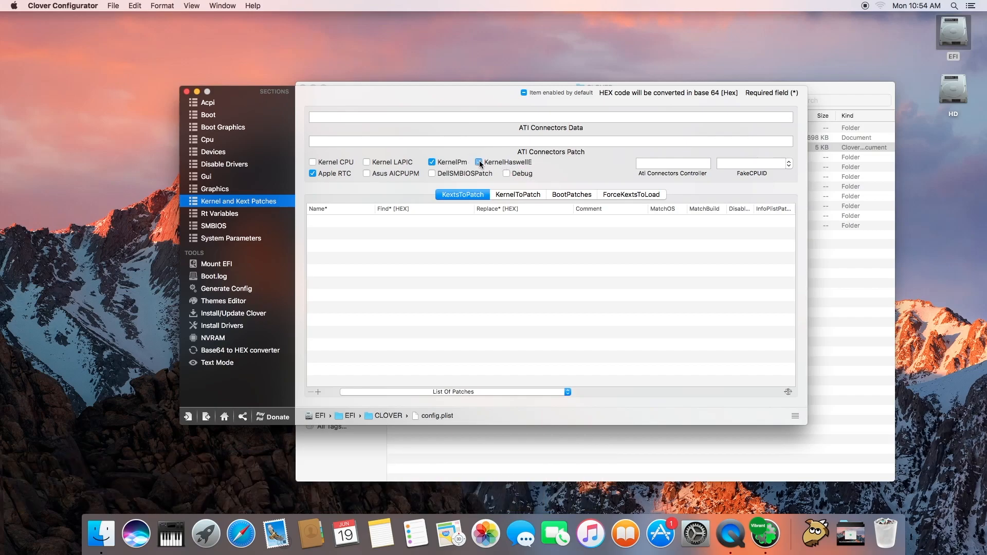
- Add the predefined kext patches for SSD TRIM, boot graphics glitch, Intel/Fresco Logic USB3.0 controllers check and XHCI 1.0 check 10.9.*
left_click(545, 389)
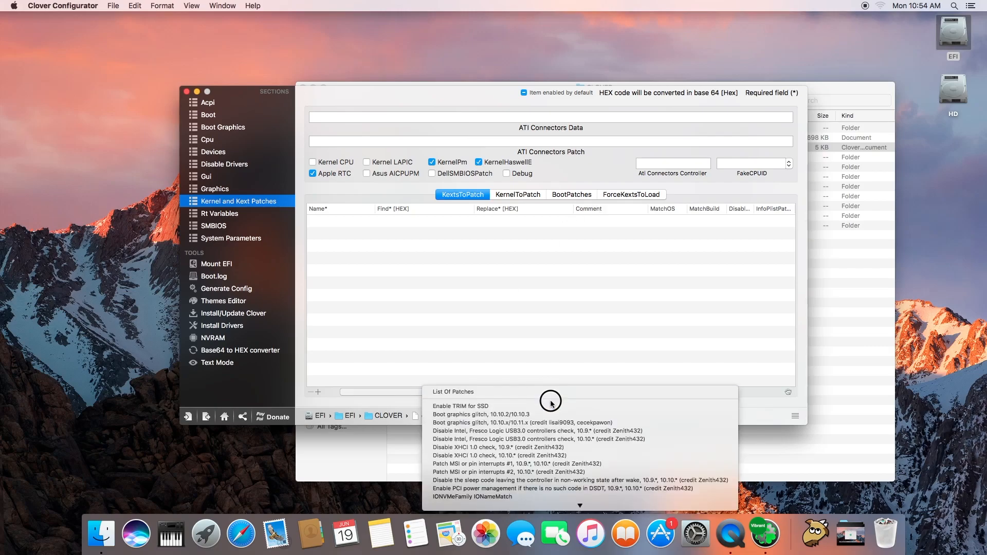
left_click(548, 397)
left_click(548, 392)
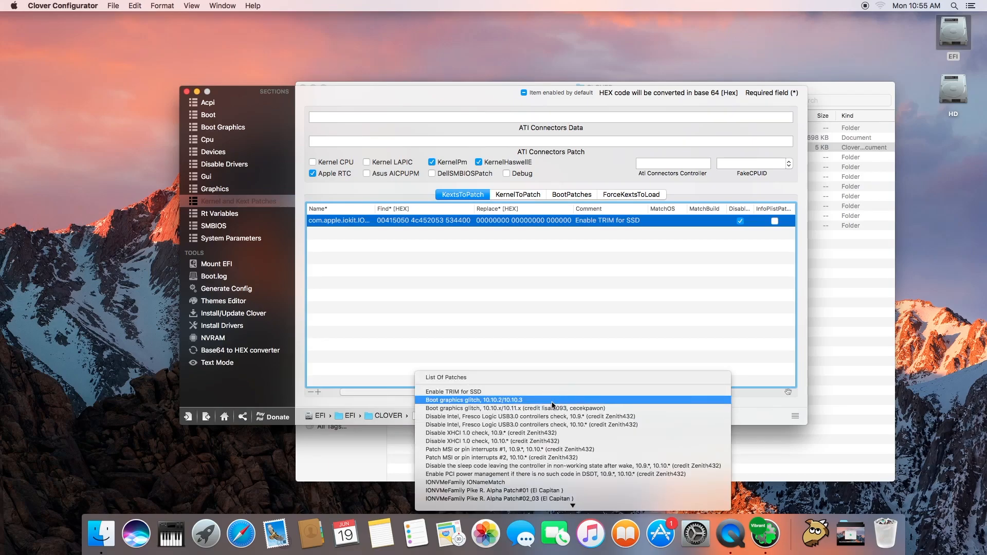
left_click(549, 400)
left_click(551, 393)
left_click(553, 409)
left_click(550, 393)
left_click(556, 407)
left_click_drag(504, 392, 765, 316)
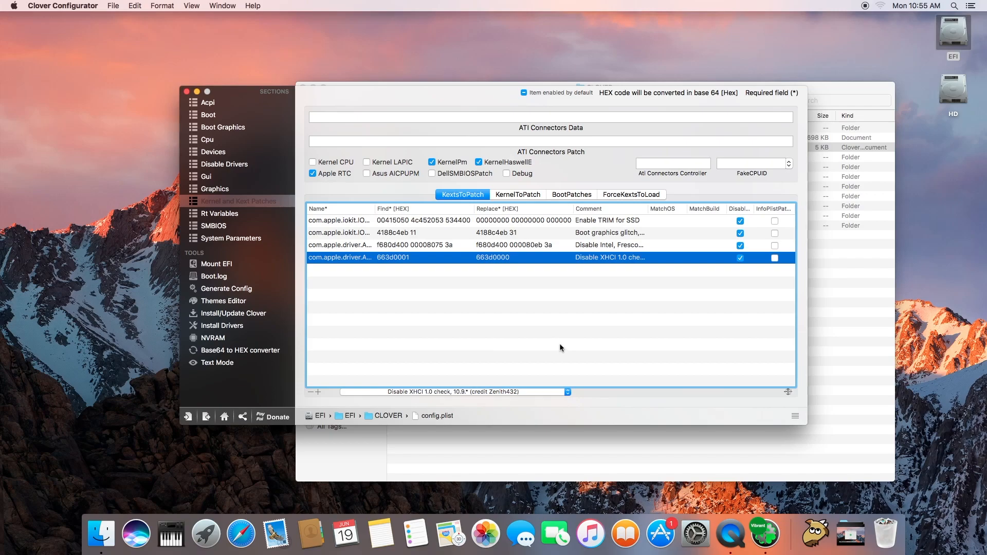
- Set BooterConfig to 0x67 in the Rt Variables, look over the SMBIOS settings and save the configuration
left_click(227, 215)
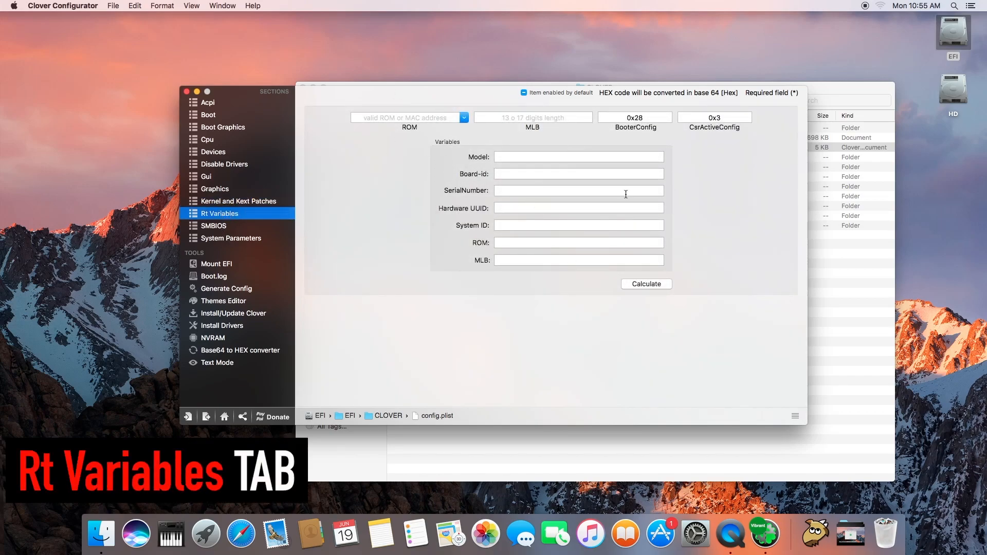
left_click(655, 118)
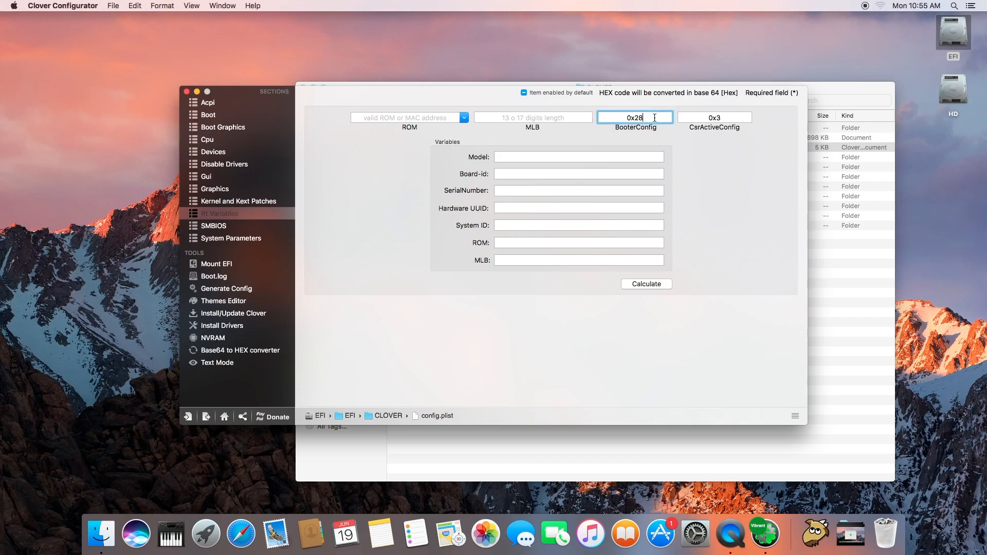
key("BackSpace")
key("BackSpace")
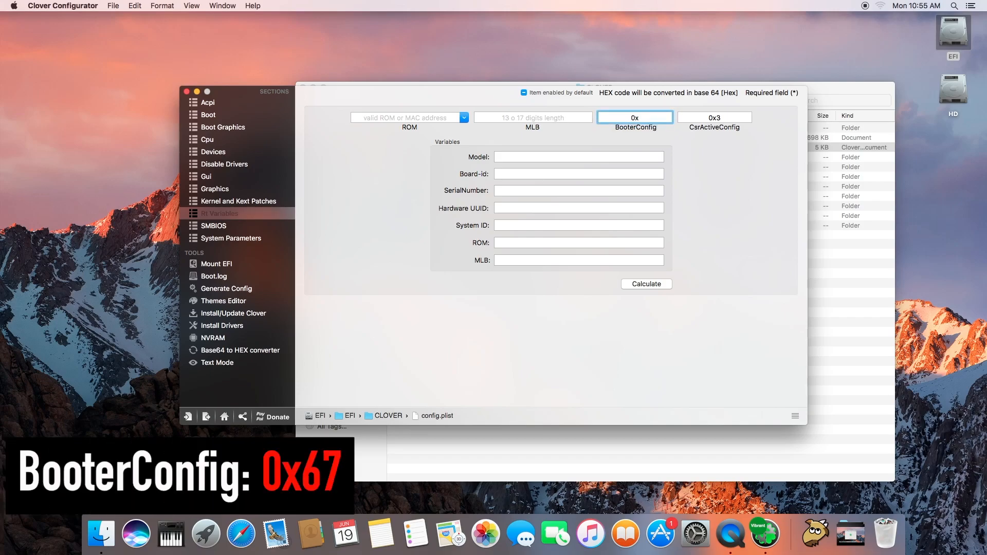
type("67")
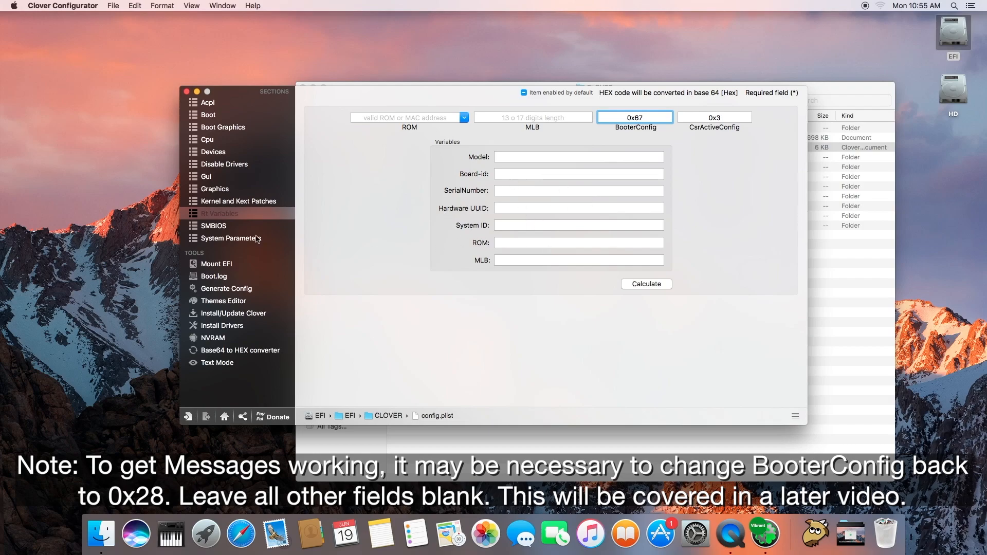
left_click(225, 229)
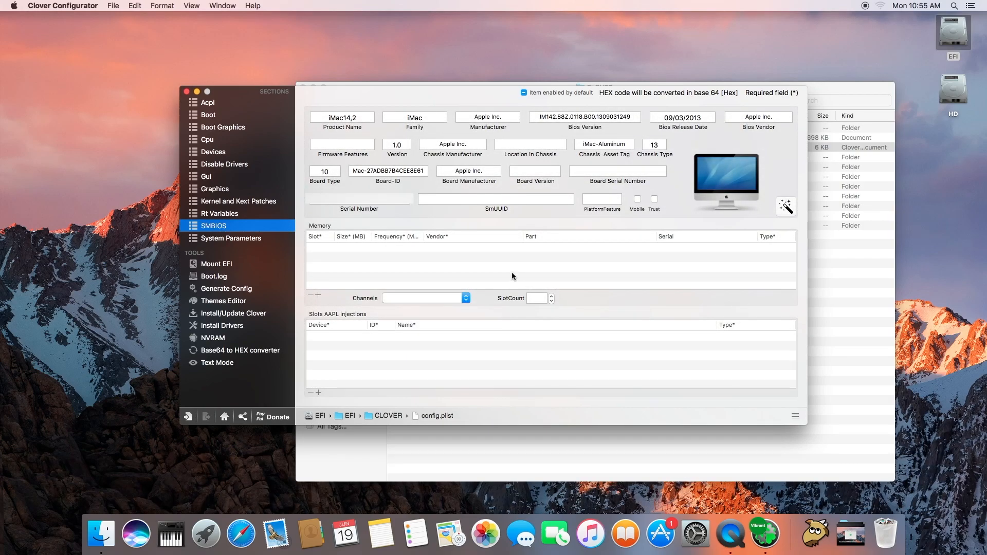
key("super+s")
- In the system parameters, set Inject Kexts to Yes and enable No Caches, Inject System ID and NvidiaWeb
left_click(249, 240)
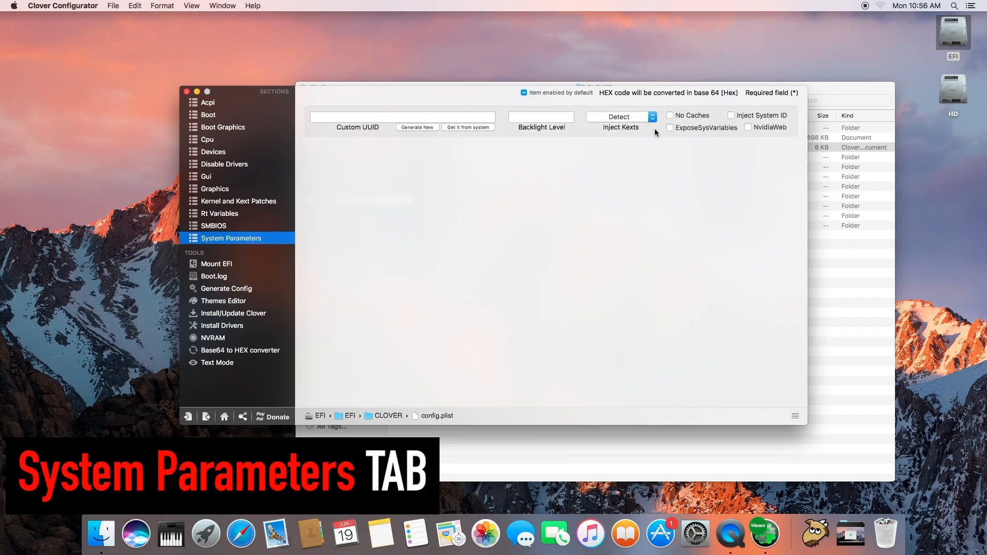
left_click(652, 117)
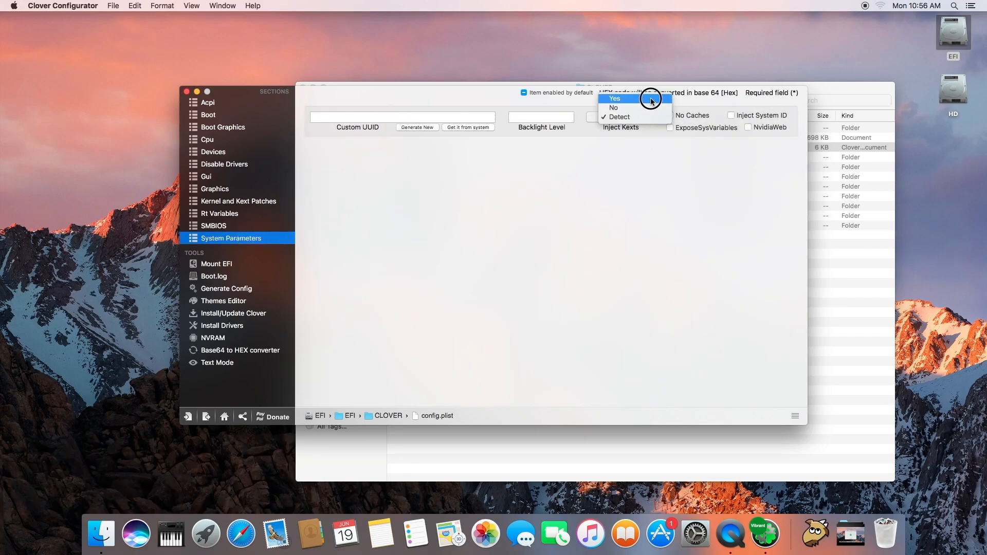
left_click(651, 100)
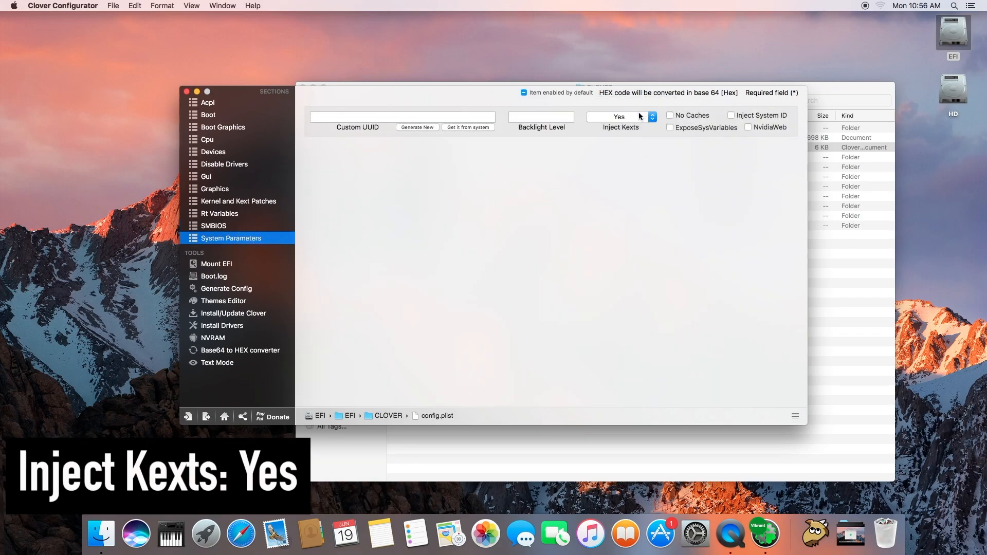
left_click(670, 116)
left_click(732, 116)
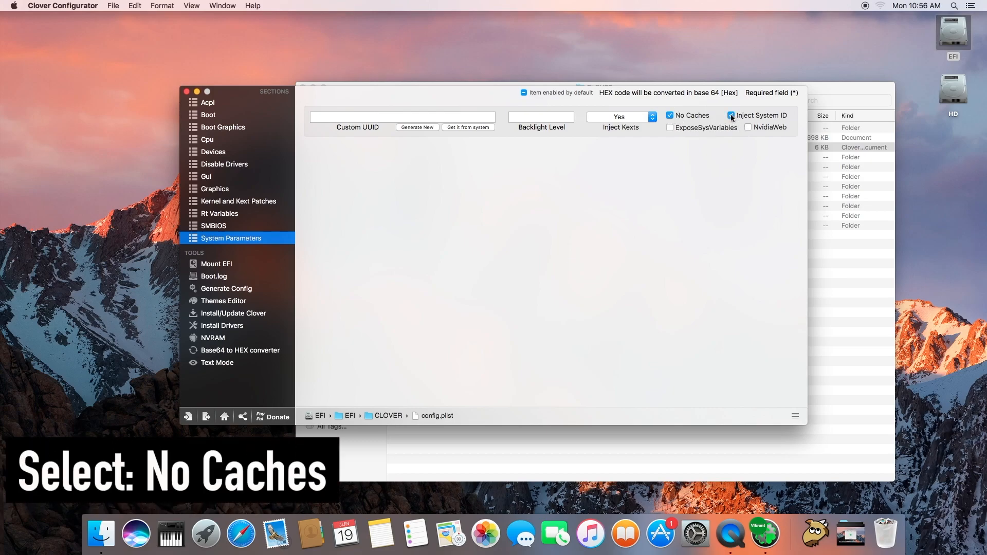
left_click(748, 127)
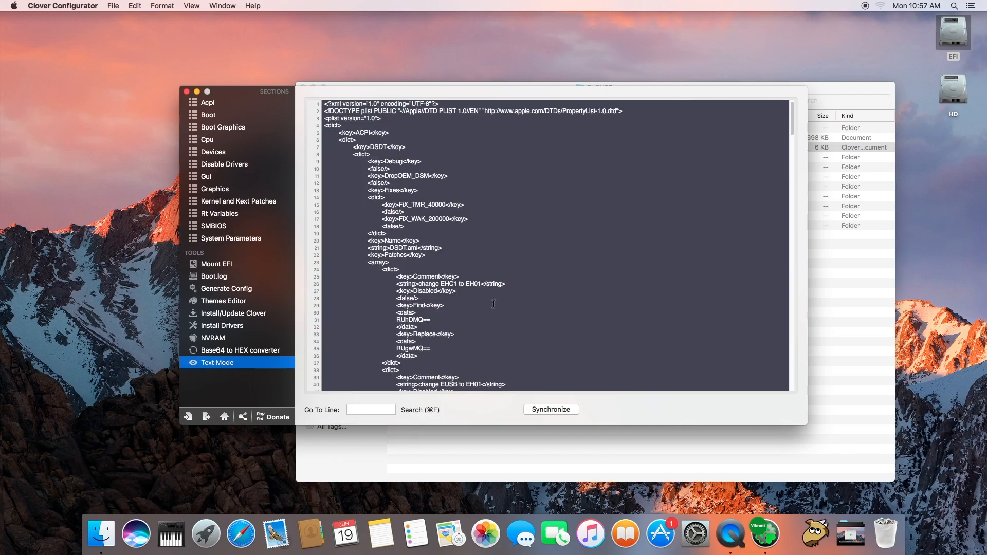
- Review the graphics and kernel patch entries of config.plist in its plain-text form
scroll(551, 277, "down", 20)
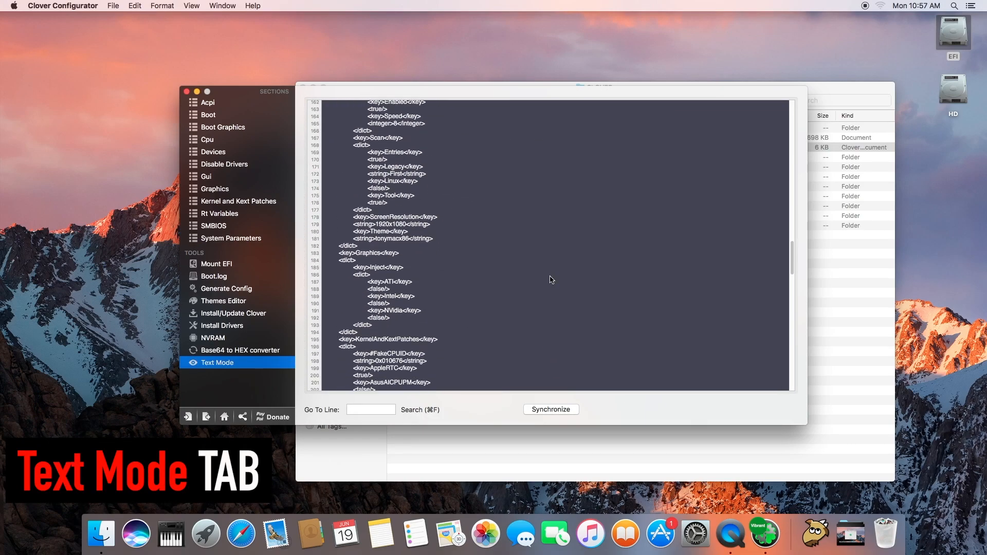
scroll(551, 279, "up", 20)
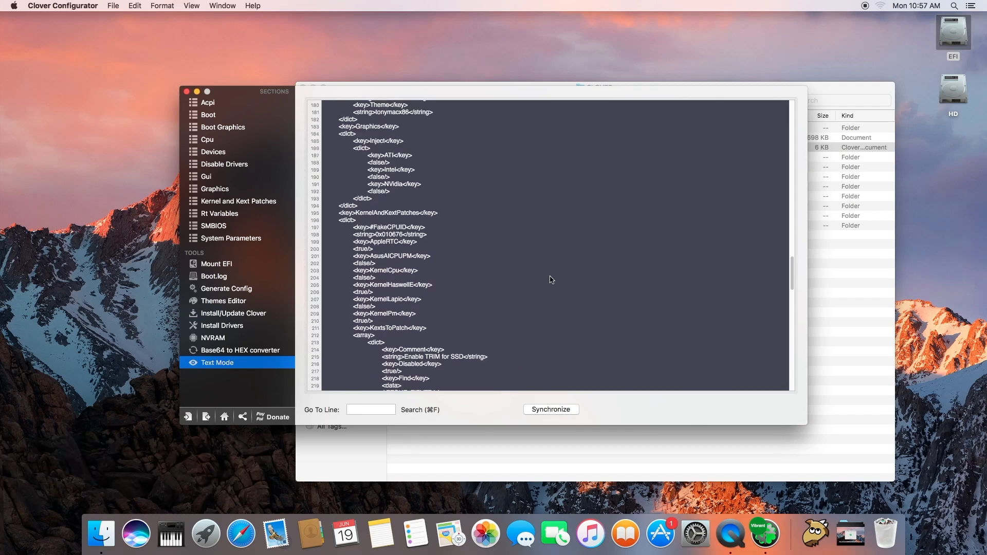
scroll(551, 279, "up", 10)
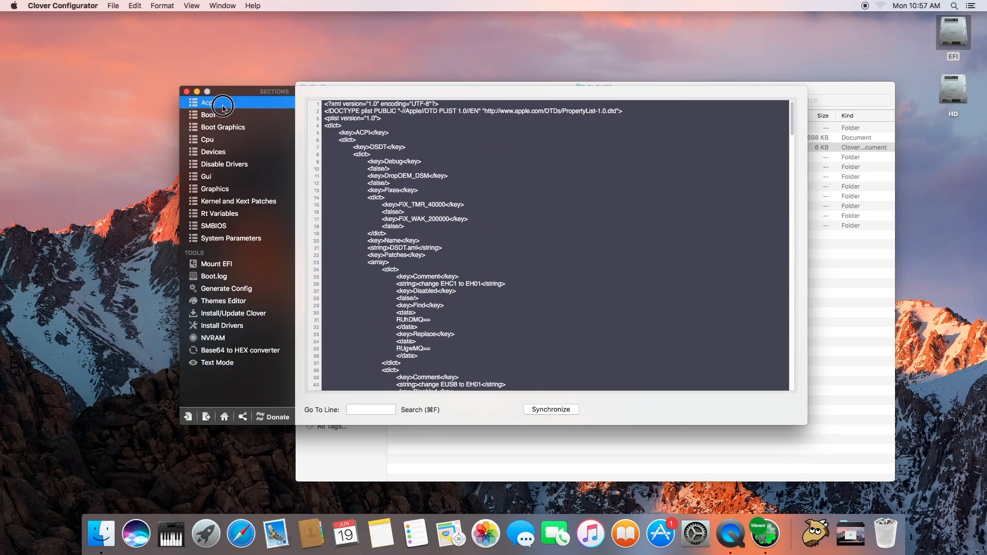
left_click(226, 105)
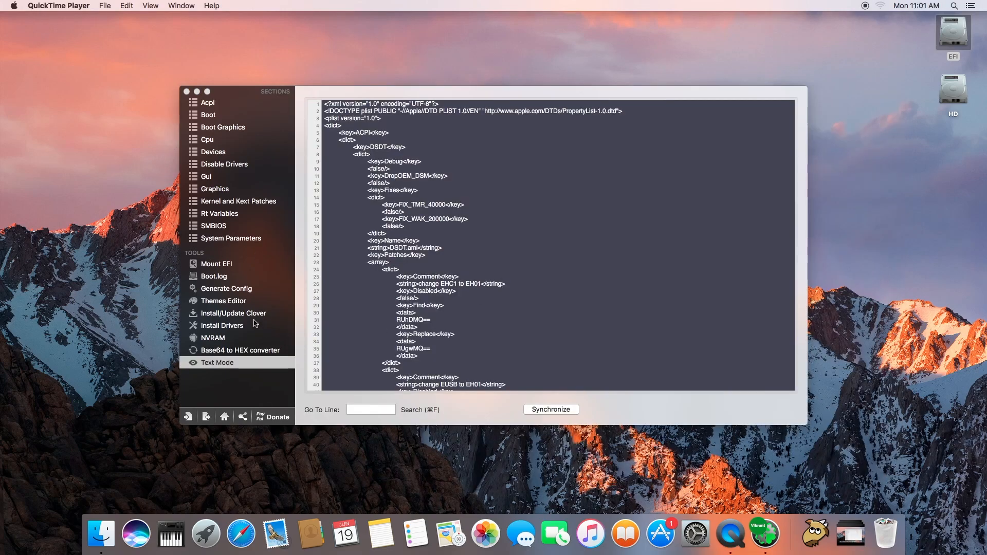
- Examine the 32-bit, 64-bit, UEFI 64-bit and extra driver lists for the ESP target partition
left_click(251, 316)
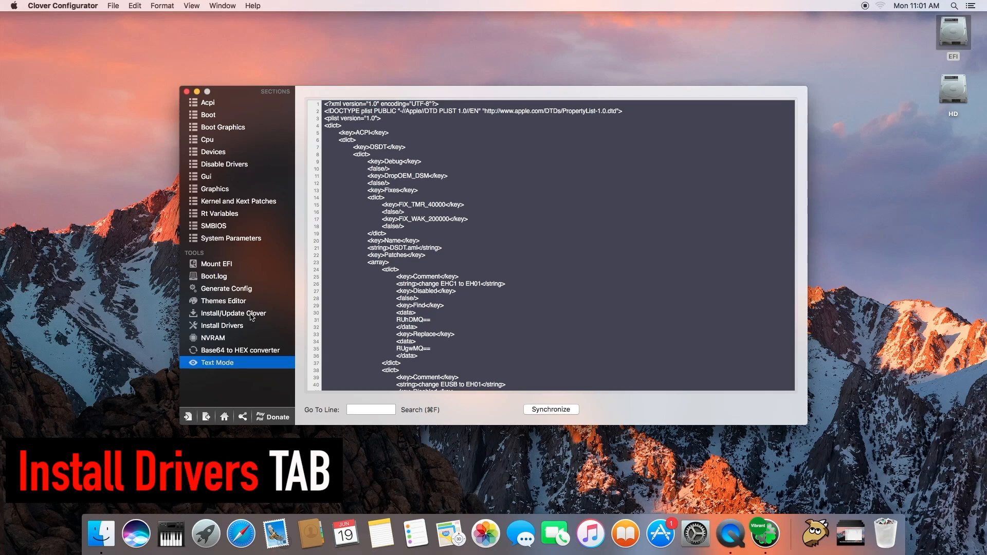
left_click(231, 327)
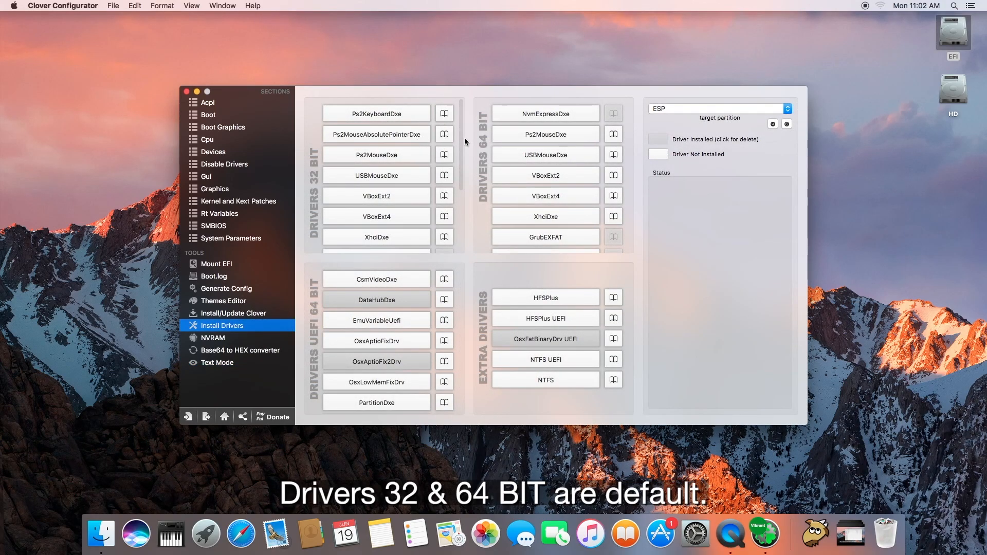
scroll(372, 140, "down", 5)
scroll(370, 143, "up", 5)
scroll(574, 176, "down", 4)
scroll(574, 176, "up", 4)
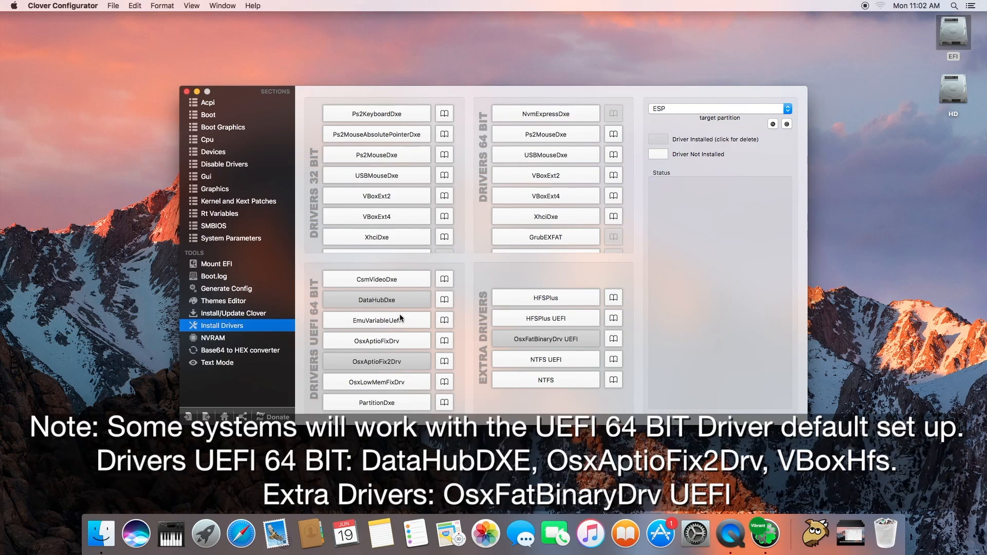
scroll(376, 319, "down", 1)
scroll(376, 320, "up", 1)
scroll(413, 306, "down", 2)
scroll(412, 304, "down", 2)
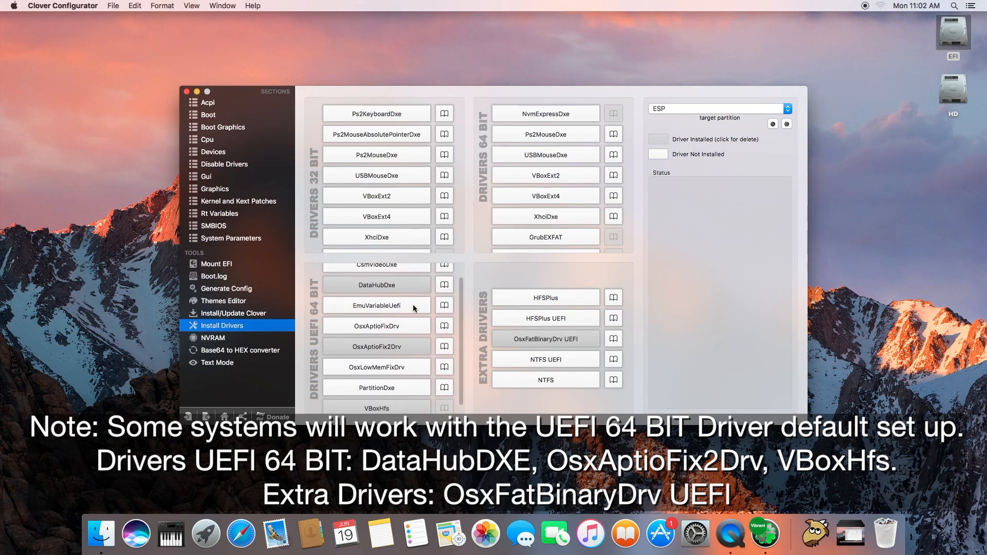
- Try replacing the UEFI 64-bit driver OsxAptioFix2Drv with OsxAptioFixDrv, and restore OsxAptioFix2Drv
left_click(399, 345)
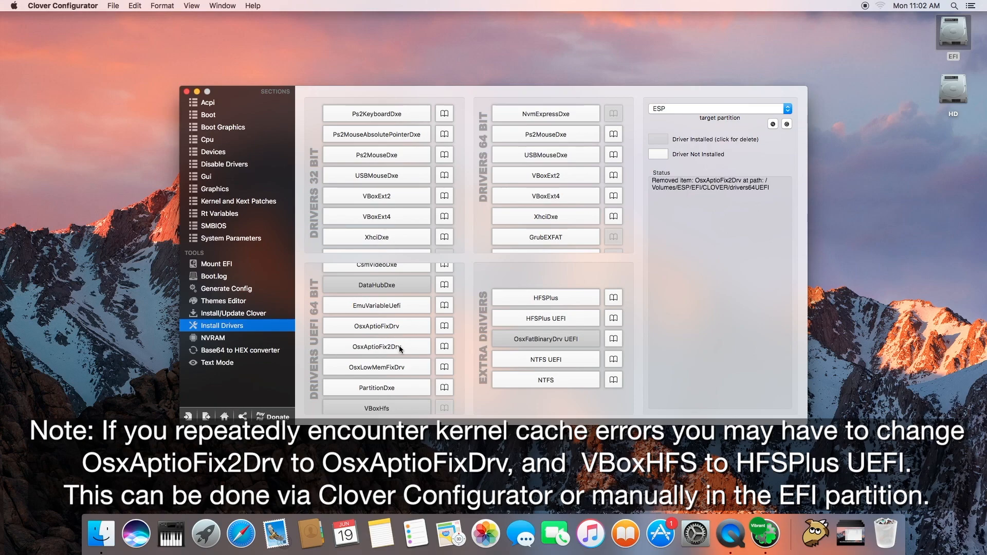
left_click(403, 326)
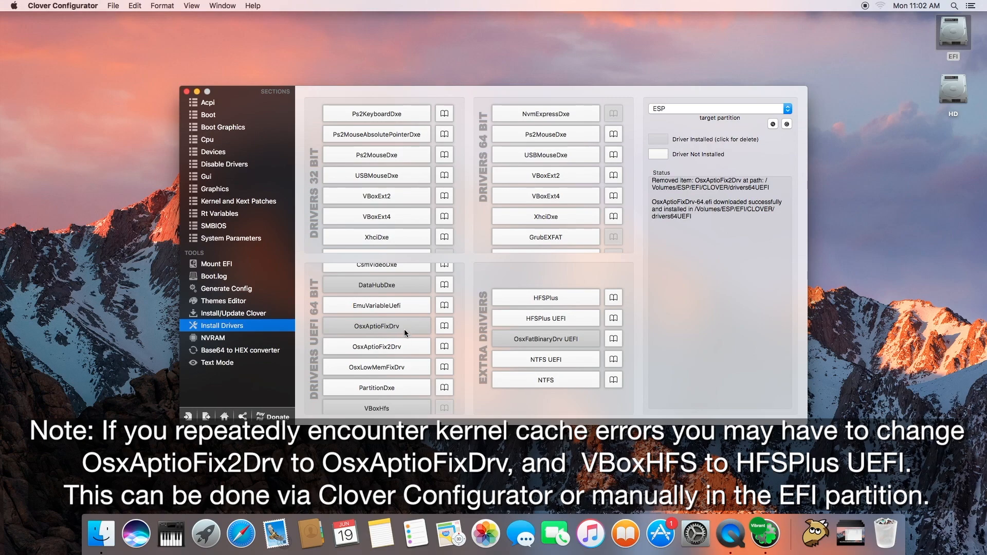
left_click(405, 333)
left_click(402, 347)
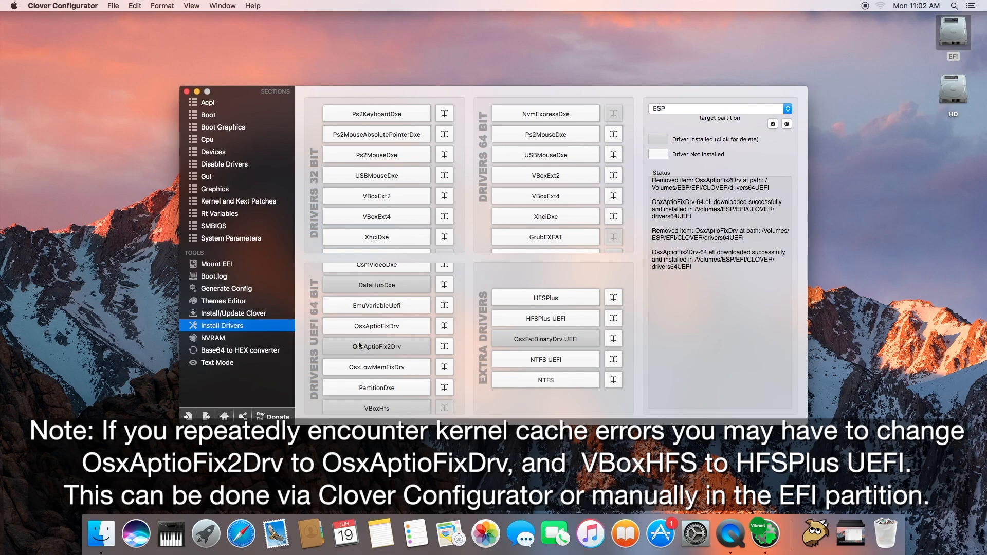
- Try replacing the VBoxHfs driver with the extra driver HFSPlus UEFI, and reinstall VBoxHfs
scroll(360, 344, "down", 1)
left_click_drag(698, 96, 648, 63)
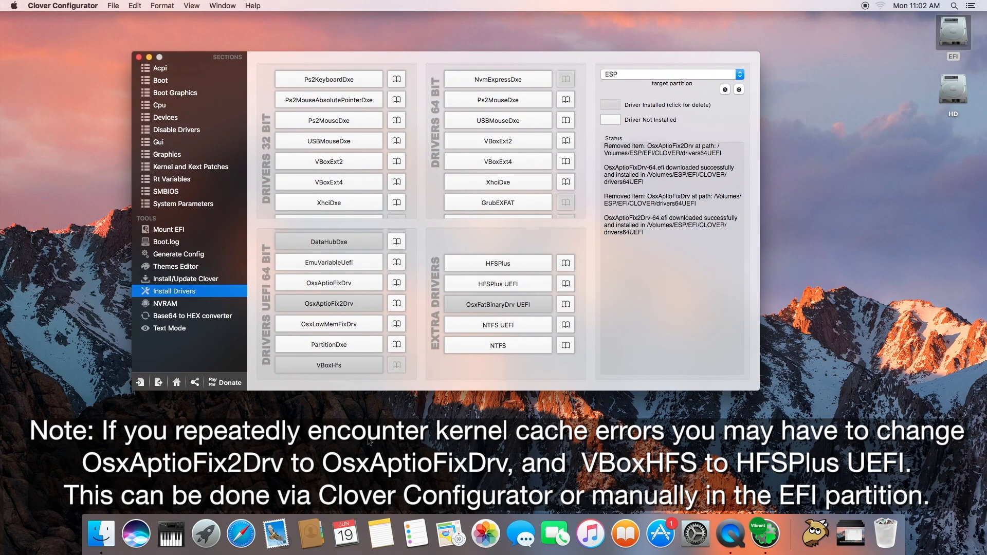
left_click(343, 366)
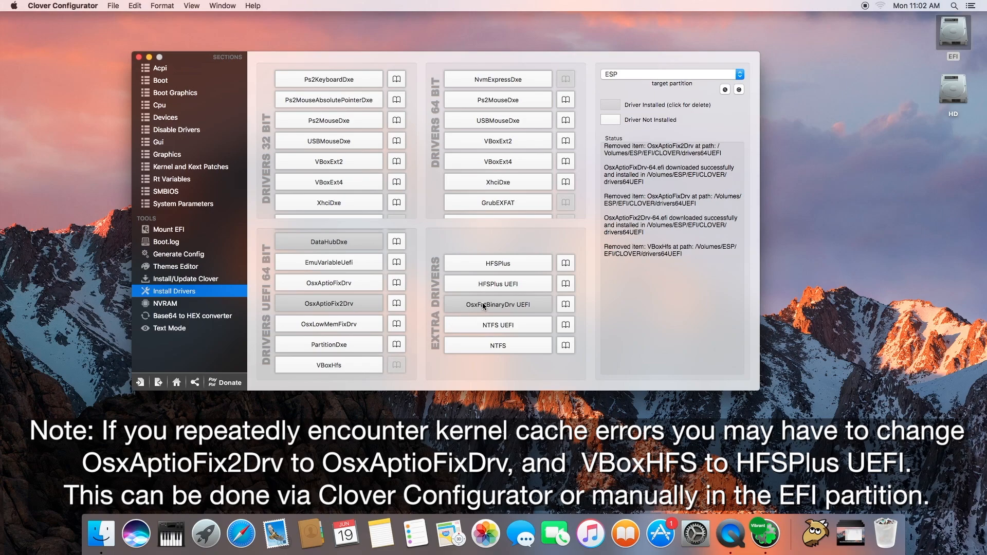
left_click(504, 289)
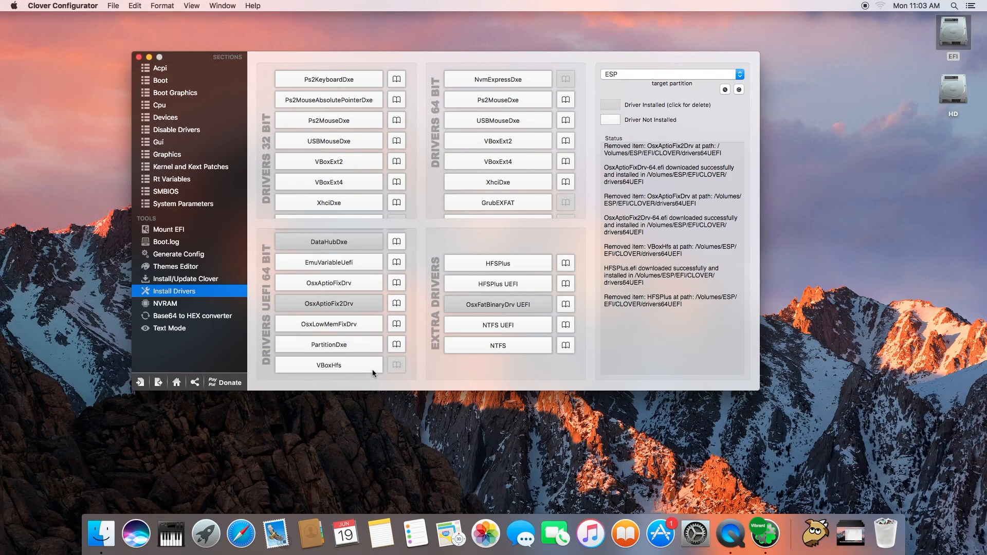
left_click(348, 367)
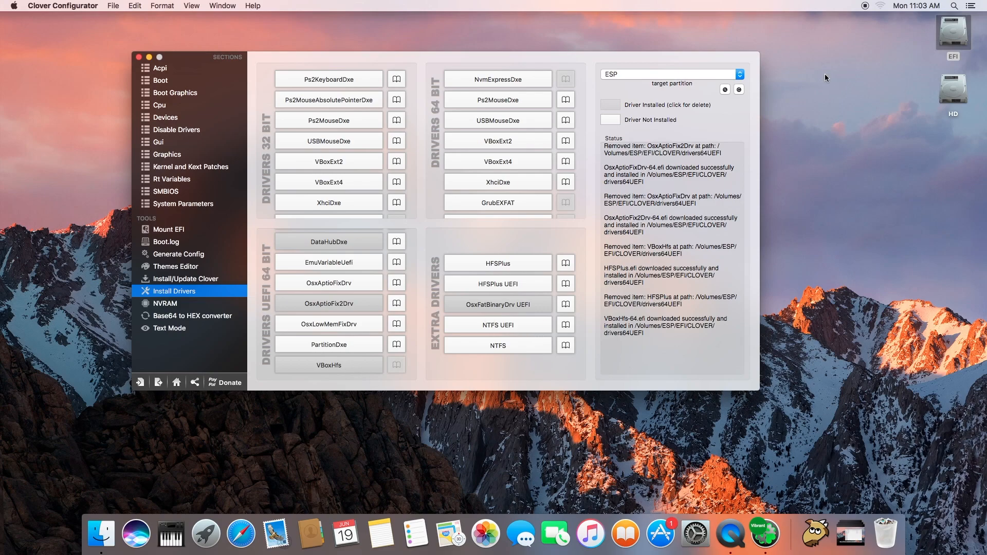
- Open the EFI volume in Finder and go to EFI > CLOVER > drivers64UEFI to view its driver files
left_click_drag(711, 61, 589, 46)
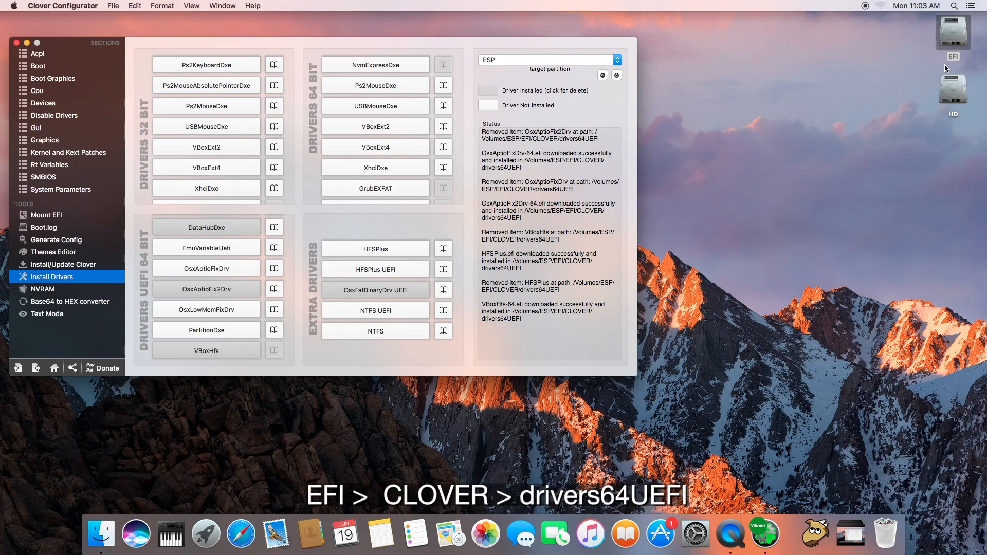
double_click(954, 39)
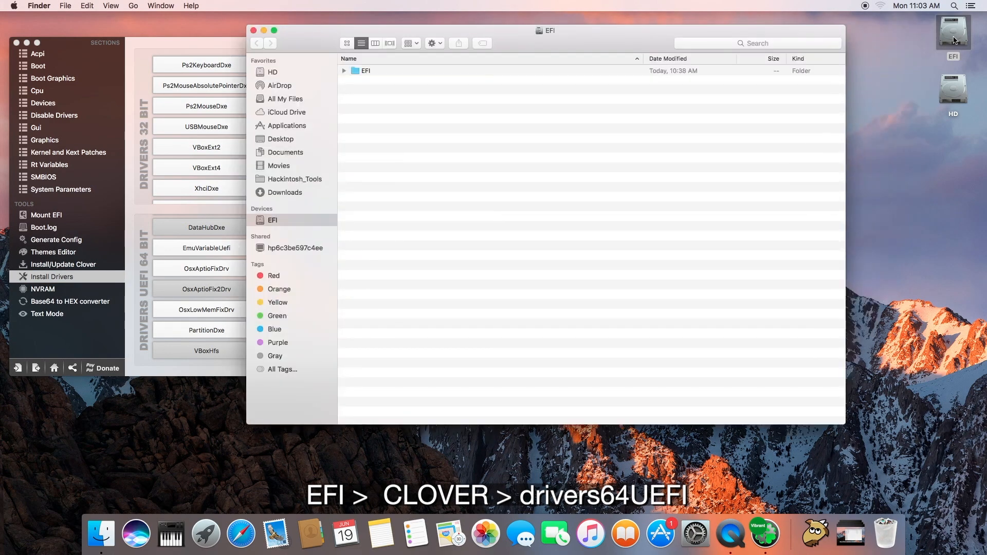
double_click(356, 72)
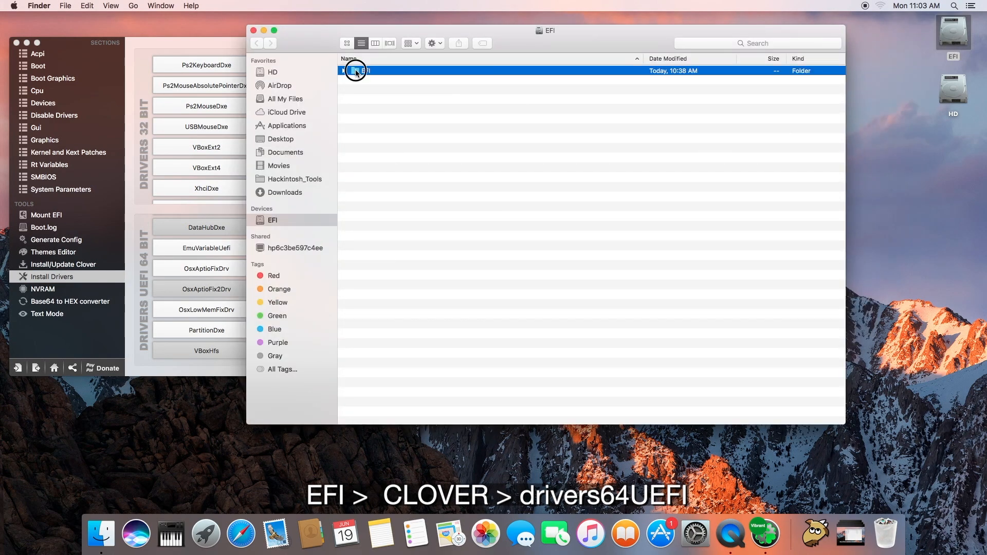
left_click_drag(295, 32, 405, 91)
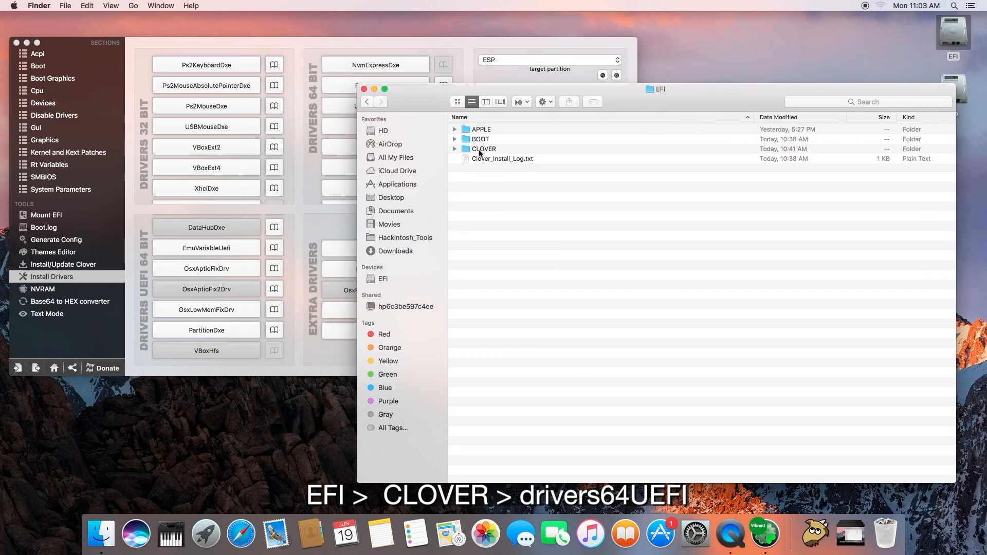
double_click(480, 150)
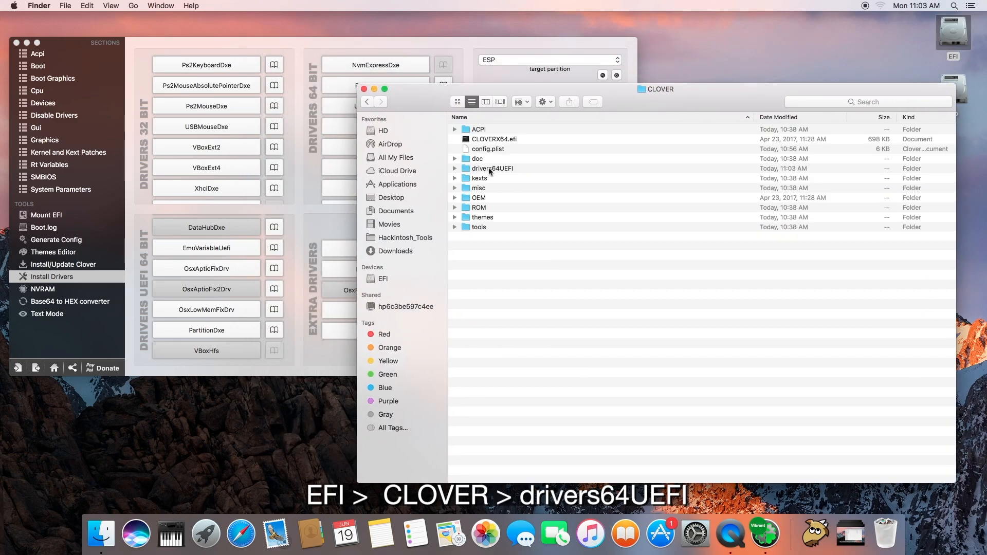
double_click(493, 168)
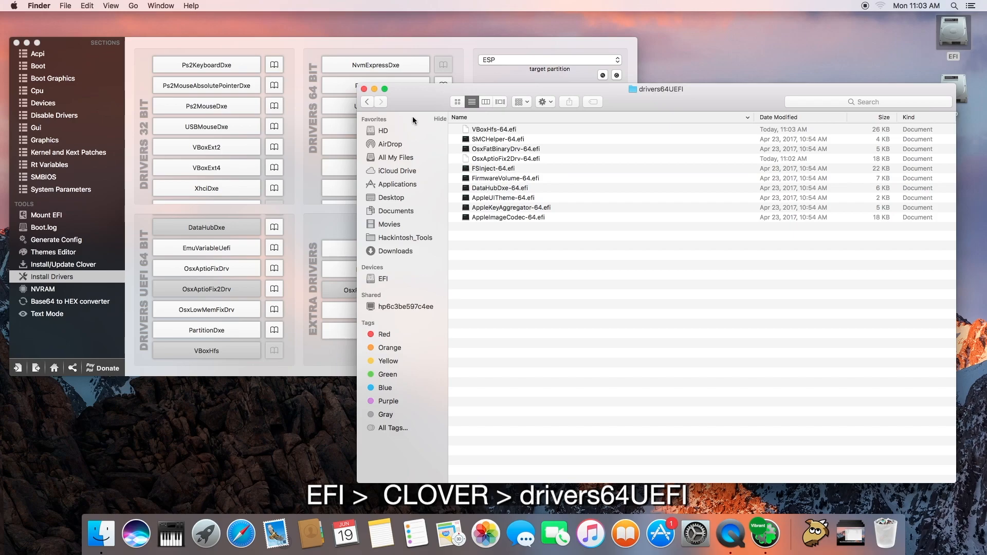
- Remove the extra driver OsxFatBinaryDrv UEFI and reinstall it, with the drivers64UEFI folder visible alongside Clover Configurator
left_click_drag(408, 100, 484, 95)
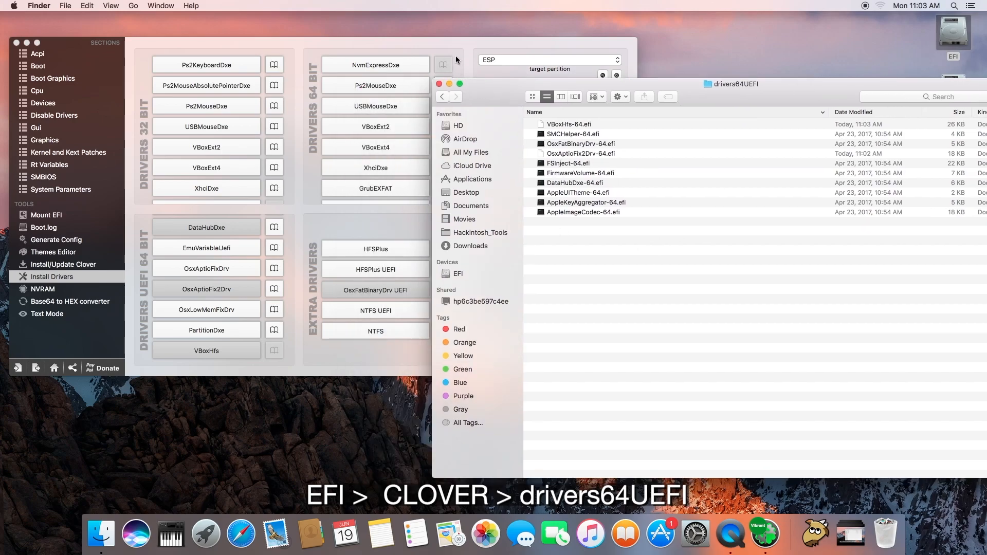
left_click(437, 44)
left_click_drag(402, 44, 261, 23)
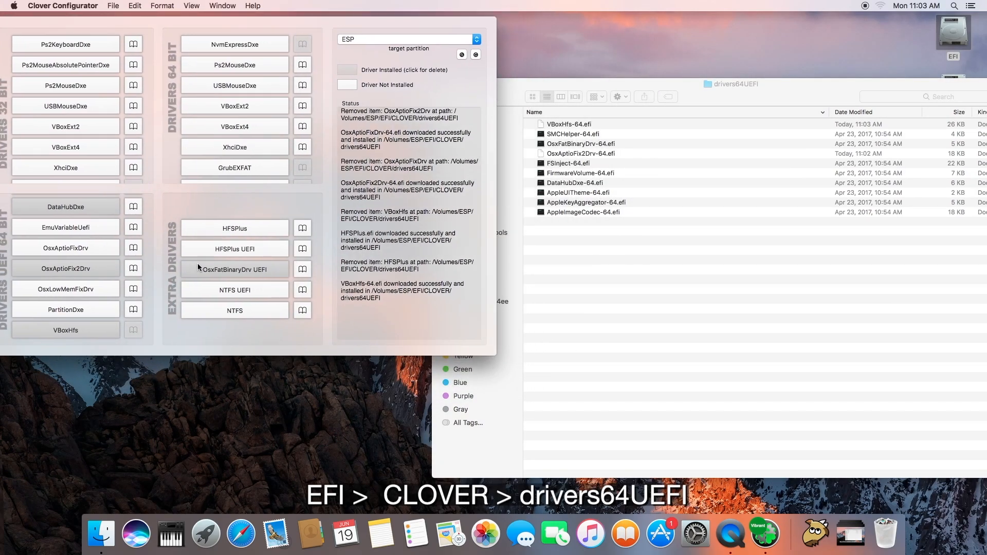
left_click(216, 275)
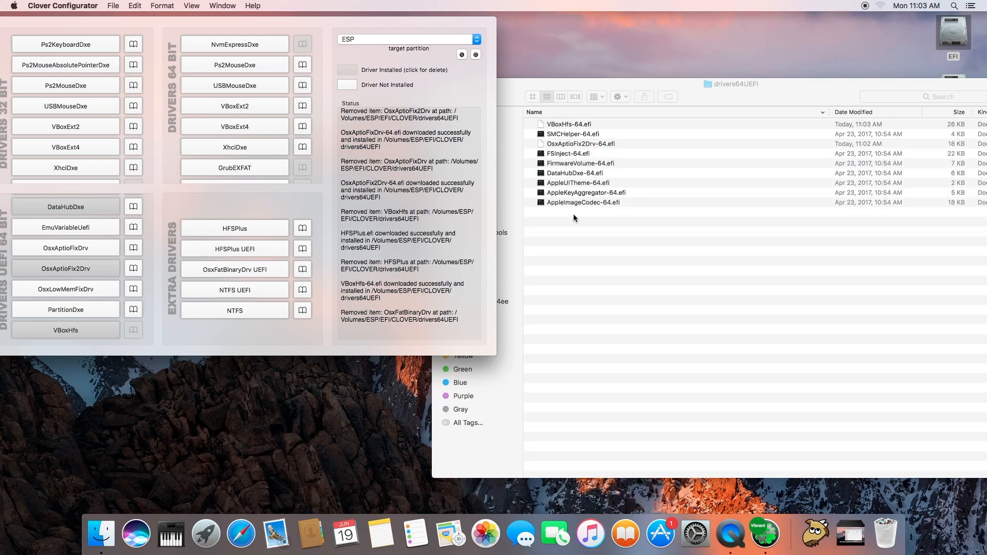
left_click(233, 274)
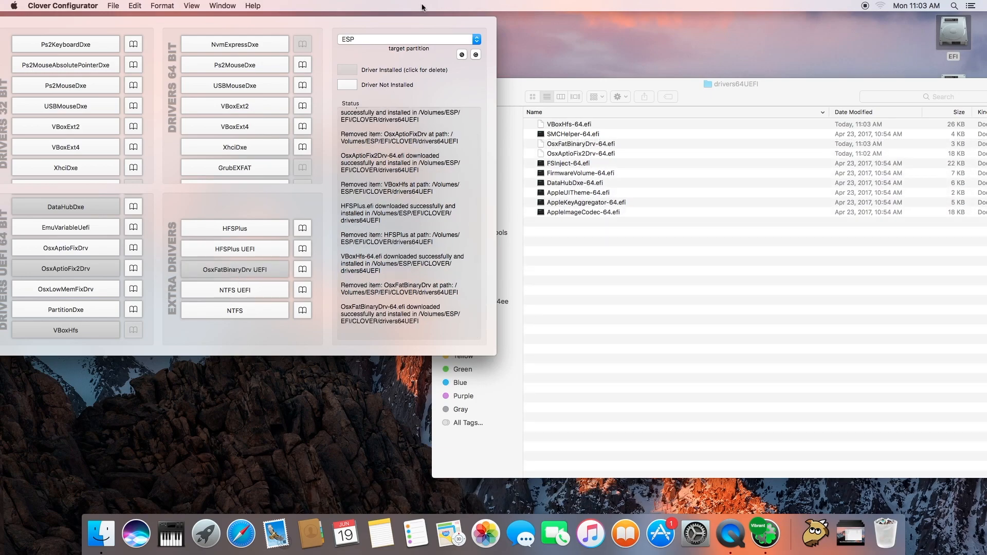
- Quit Clover Configurator and close the drivers64UEFI folder window
left_click_drag(413, 22, 601, 47)
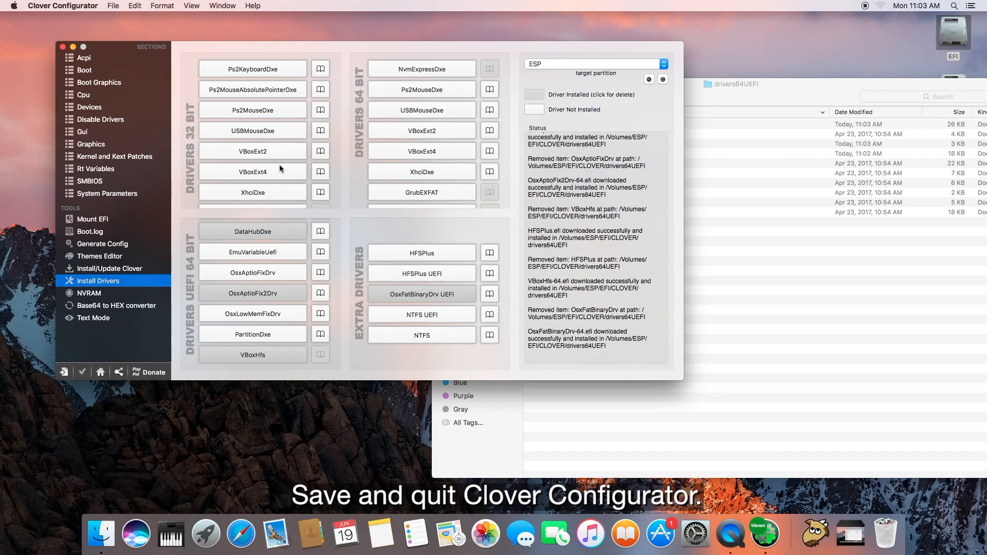
key("super+q")
left_click(439, 83)
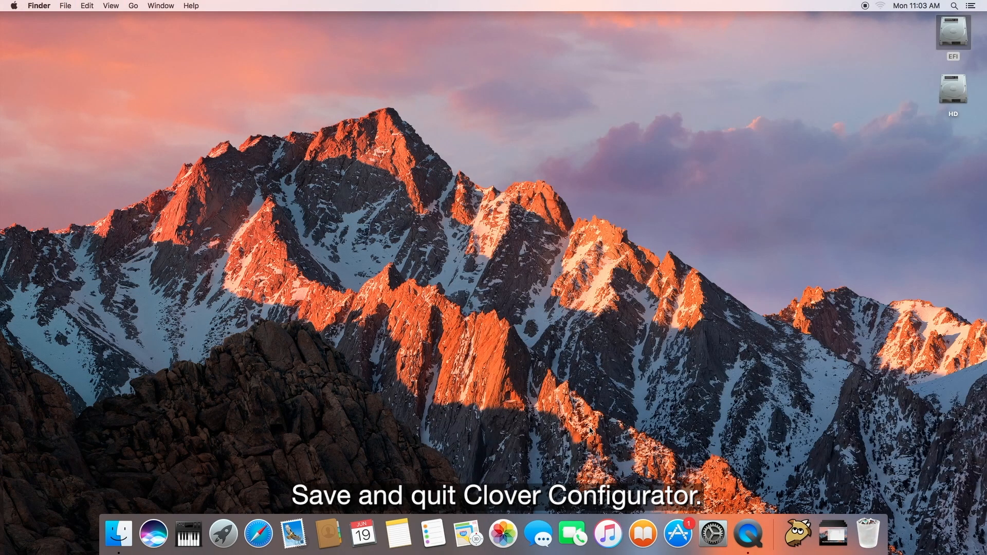
- Switch to System Preferences and review the Energy Saver settings for computer, display and hard disk sleep
left_click(714, 537)
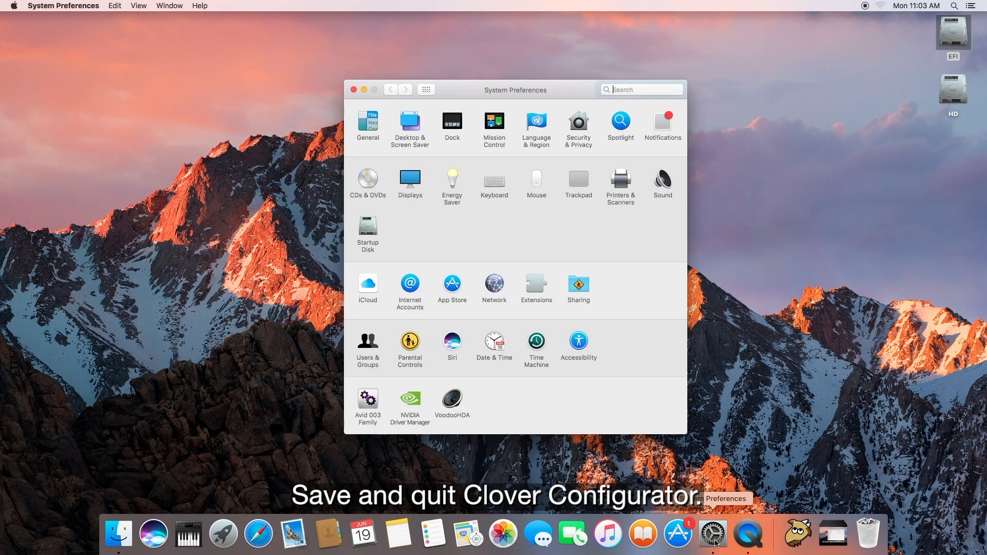
left_click(453, 180)
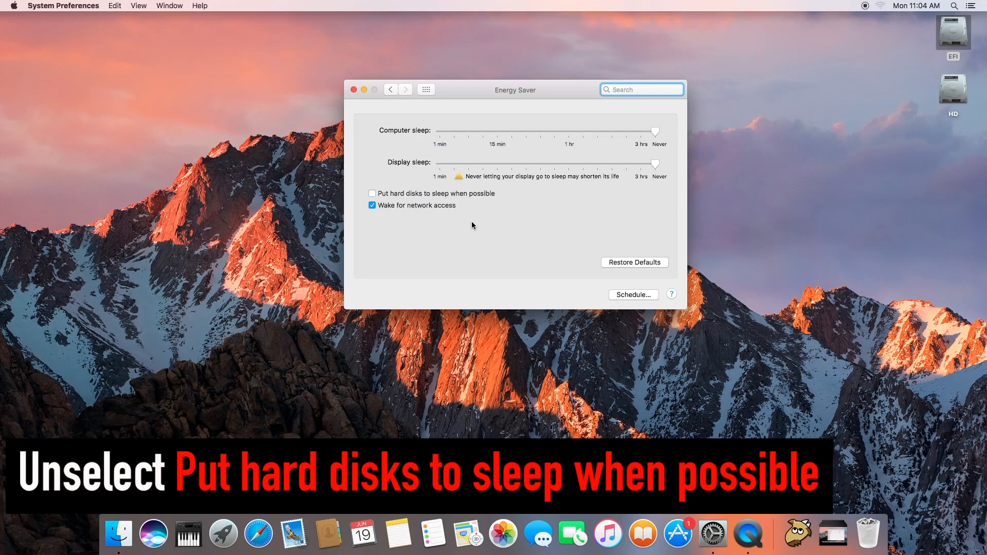
left_click(390, 89)
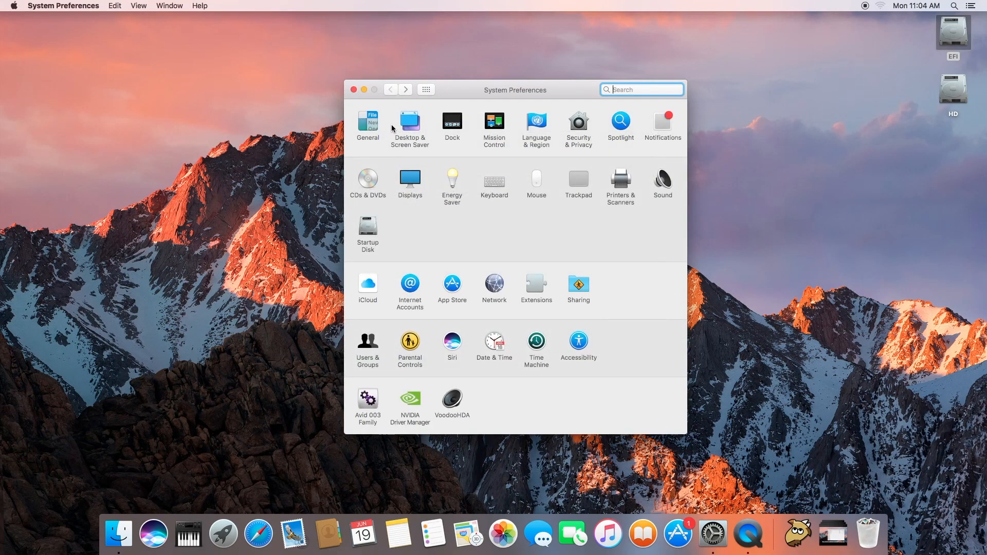
- Examine the screen saver settings and the available start delays, and close System Preferences without changing them
left_click(411, 126)
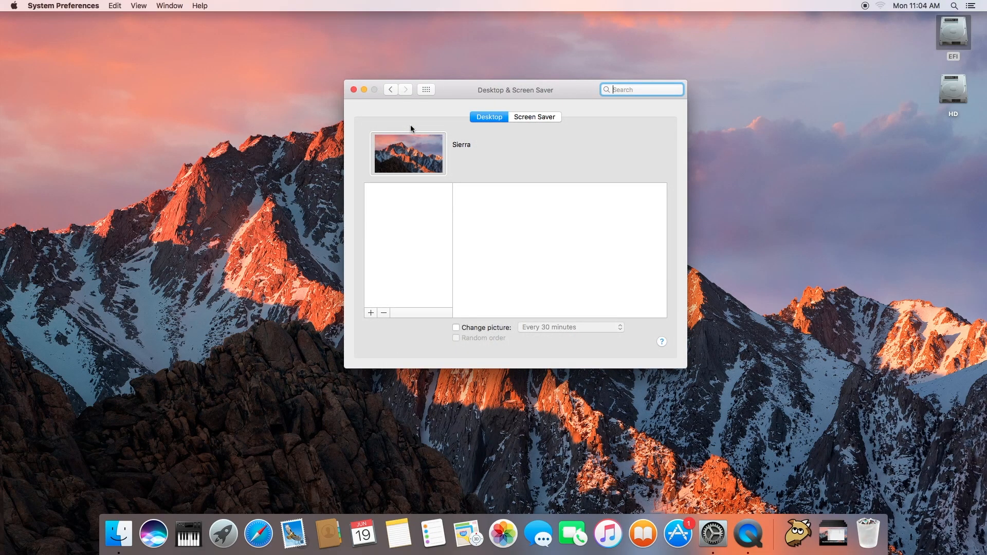
left_click(535, 118)
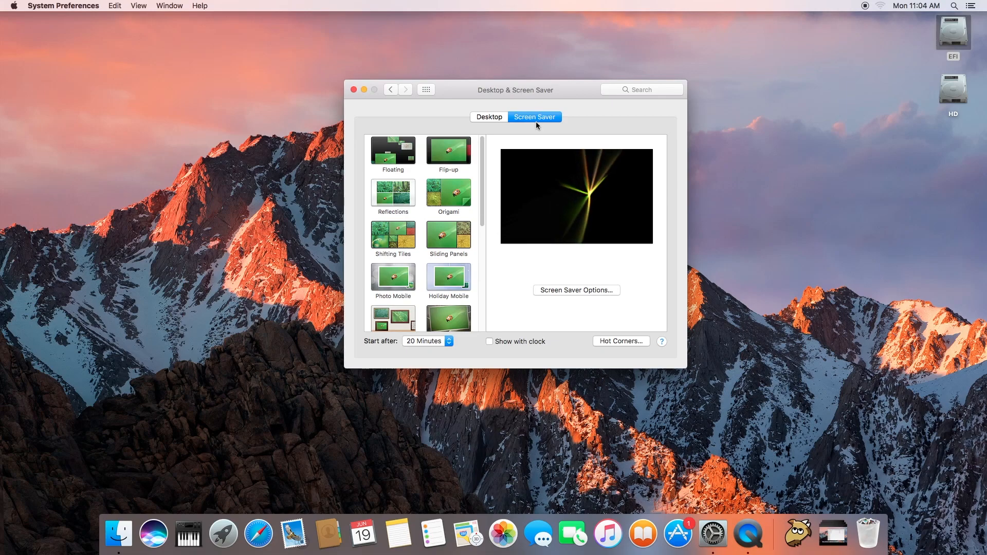
left_click(447, 341)
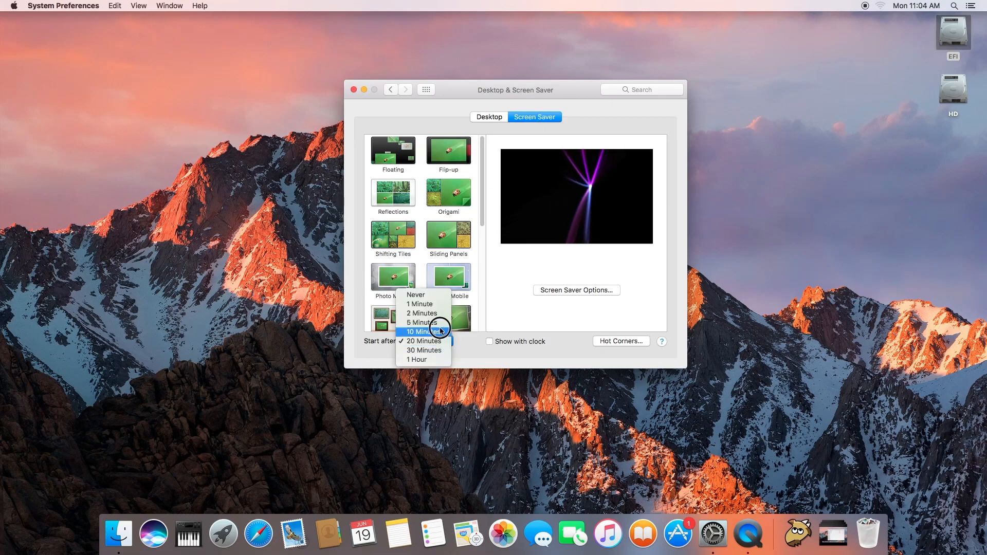
left_click(514, 353)
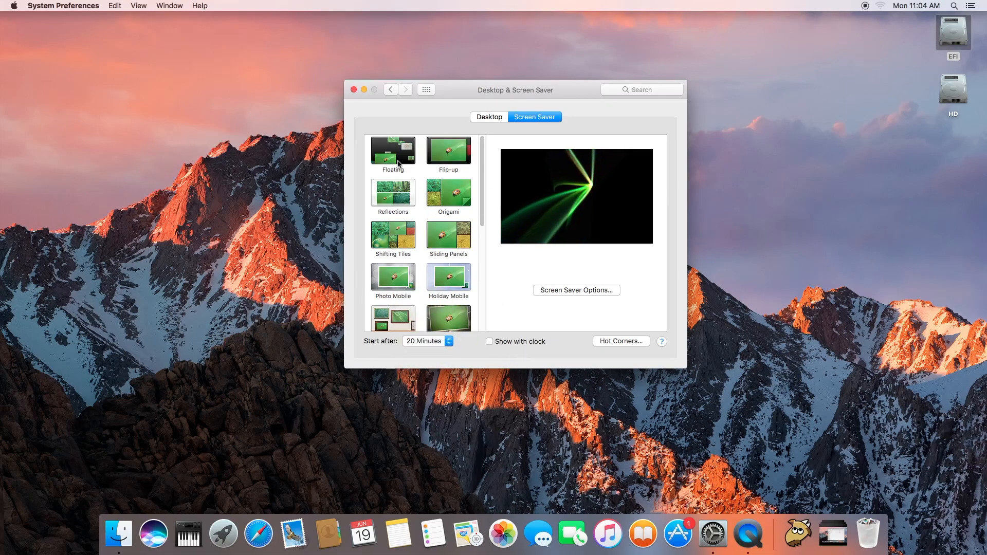
left_click(354, 90)
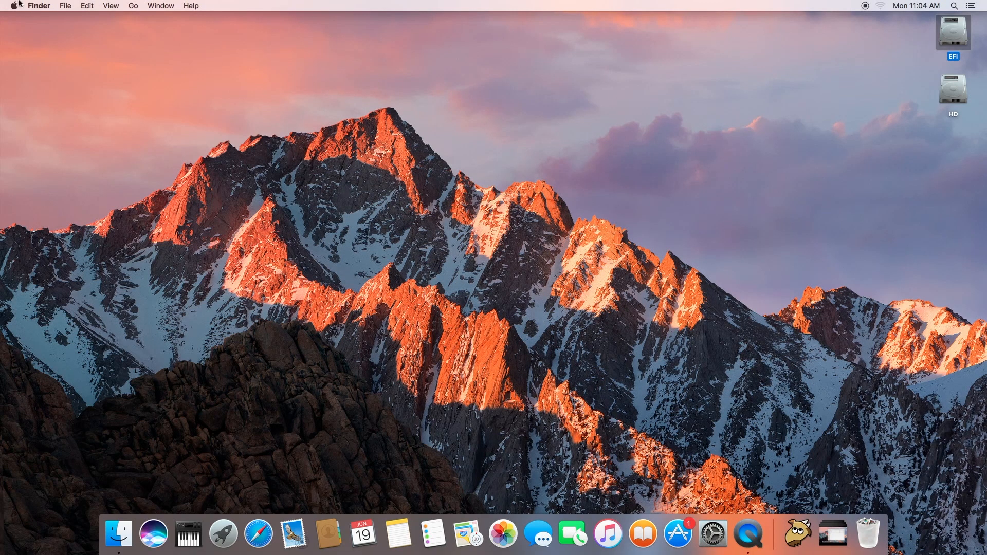
left_click(16, 5)
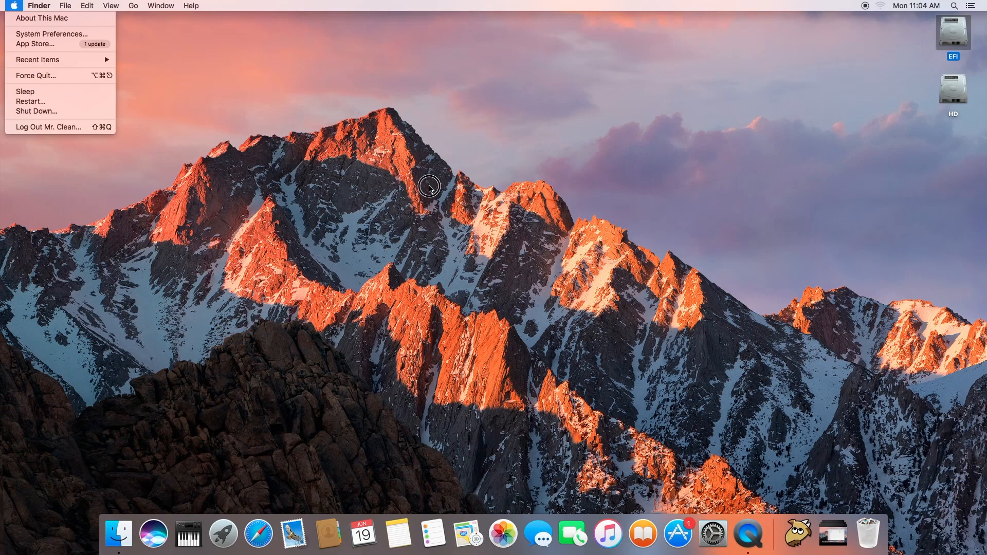
left_click(426, 186)
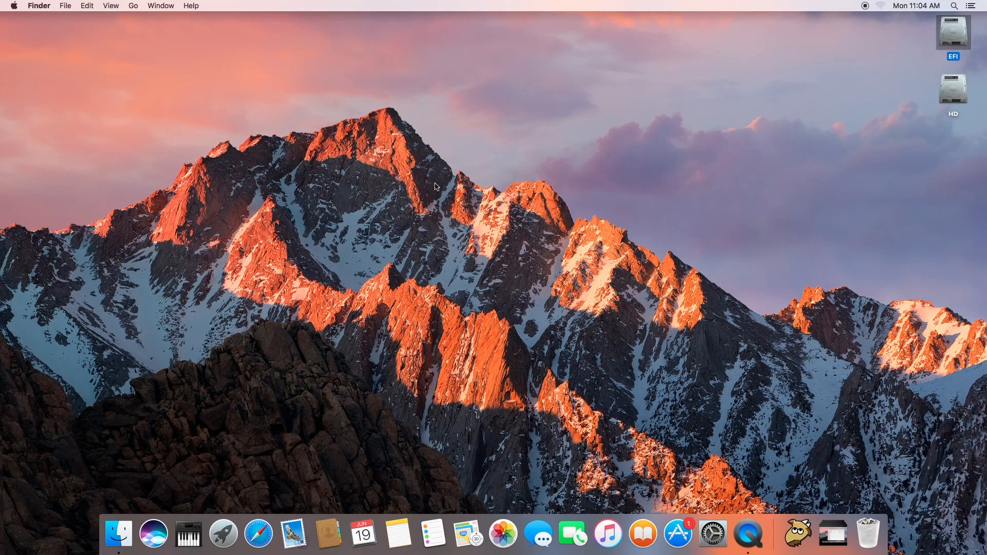